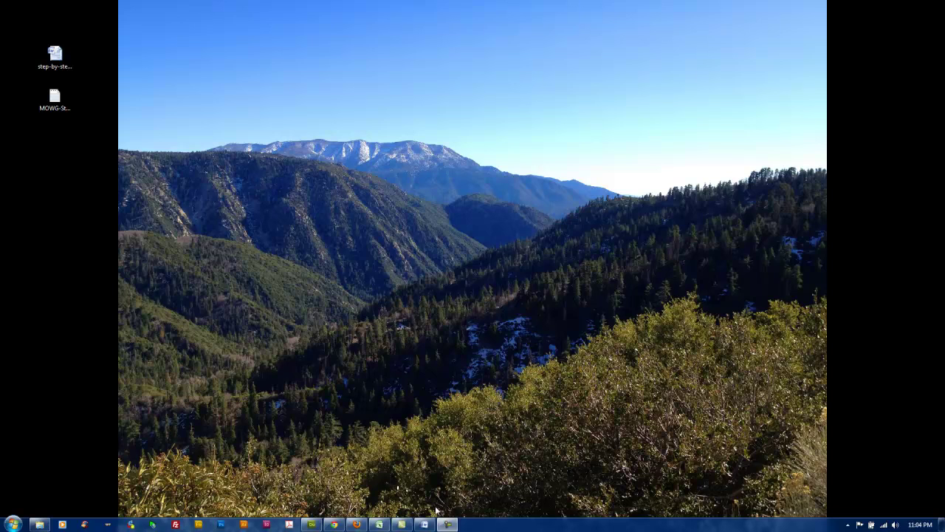
Review the opening steps of the step-by-step-MOWG-Pro.docx instructions in Word, then minimize the document.
left_click(63, 56)
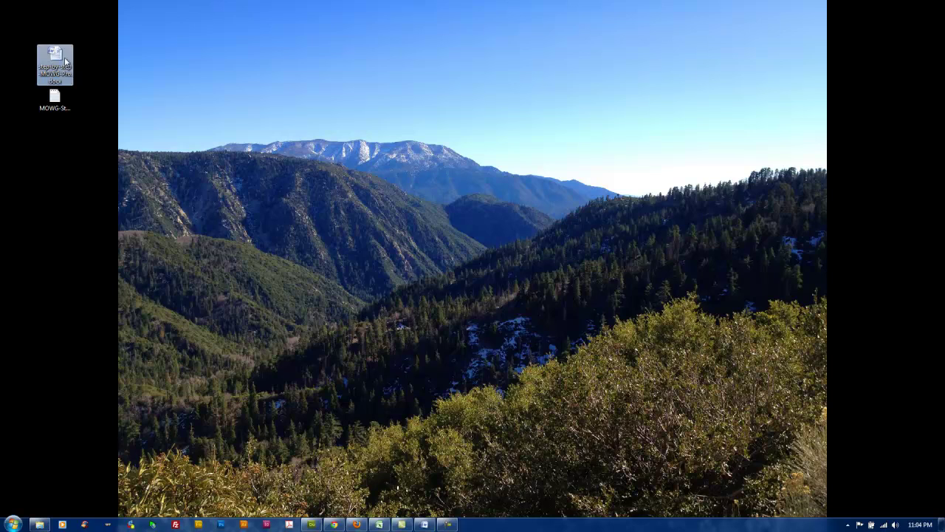
left_click(428, 525)
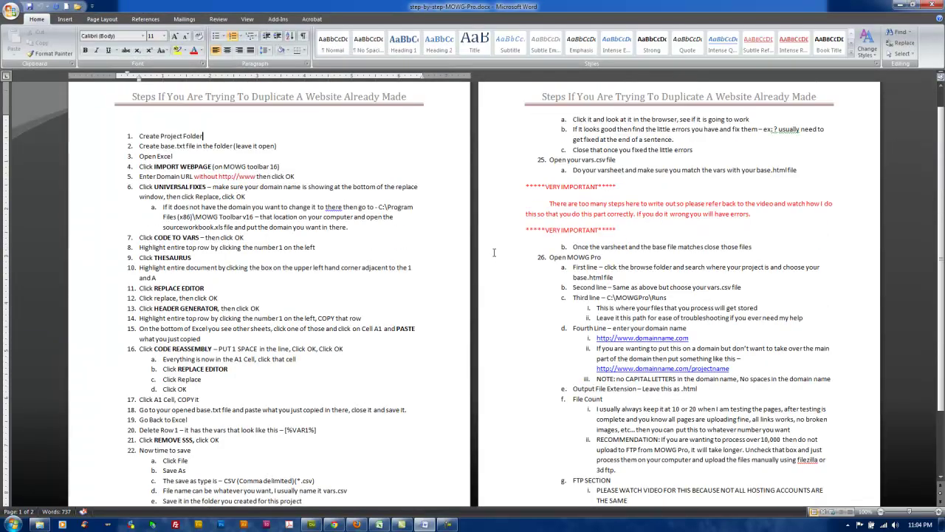
scroll(337, 215, "down", 1)
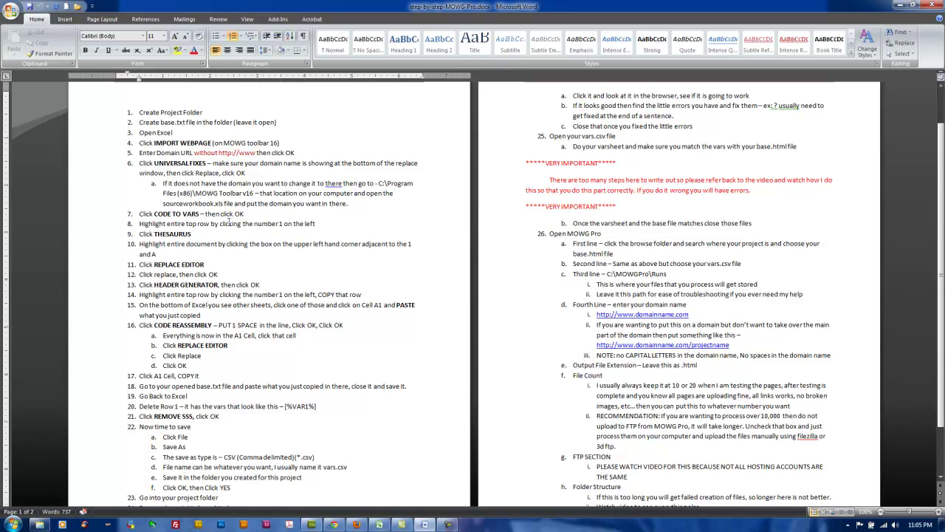
left_click_drag(135, 109, 419, 194)
left_click(421, 188)
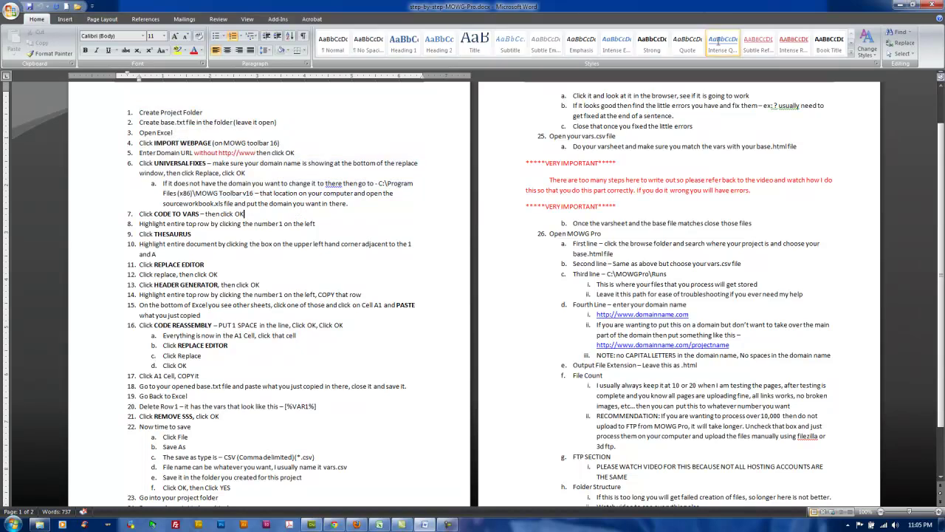
left_click(916, 6)
left_click_drag(435, 11, 0, 44)
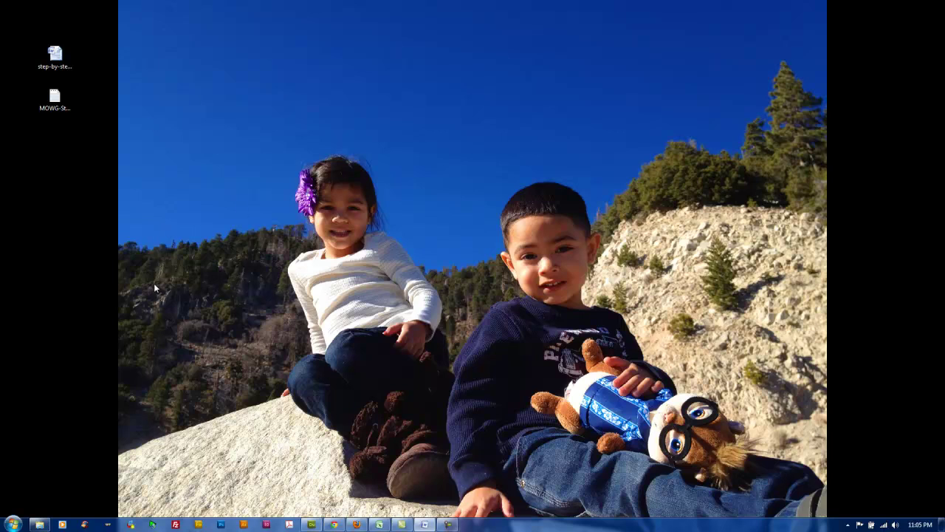
Create a project folder named webinar in C:\ProRuns using File Explorer.
left_click(39, 524)
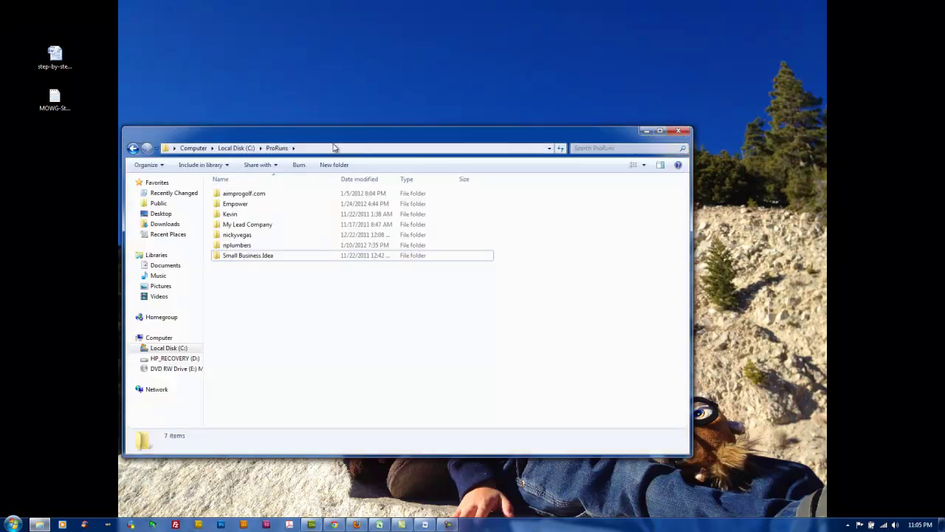
left_click(333, 147)
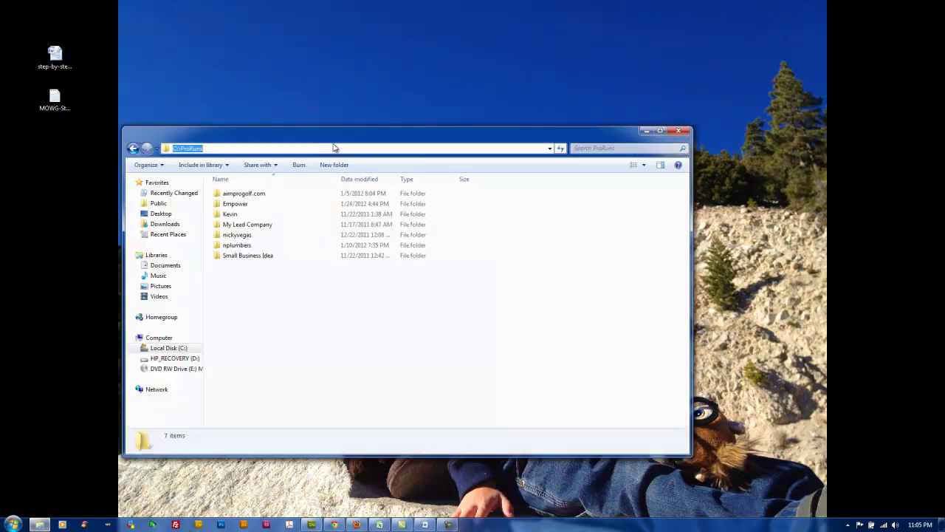
left_click(220, 149)
left_click_drag(210, 149, 172, 148)
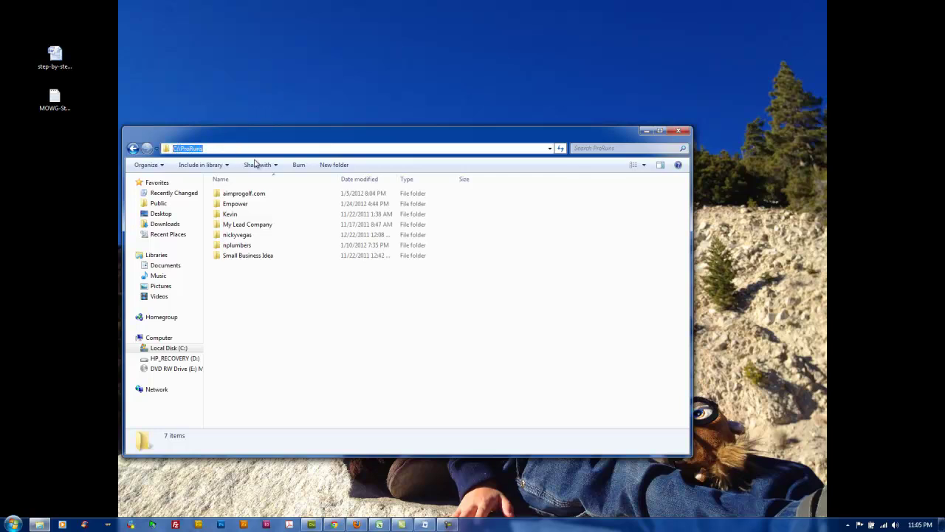
left_click(277, 311)
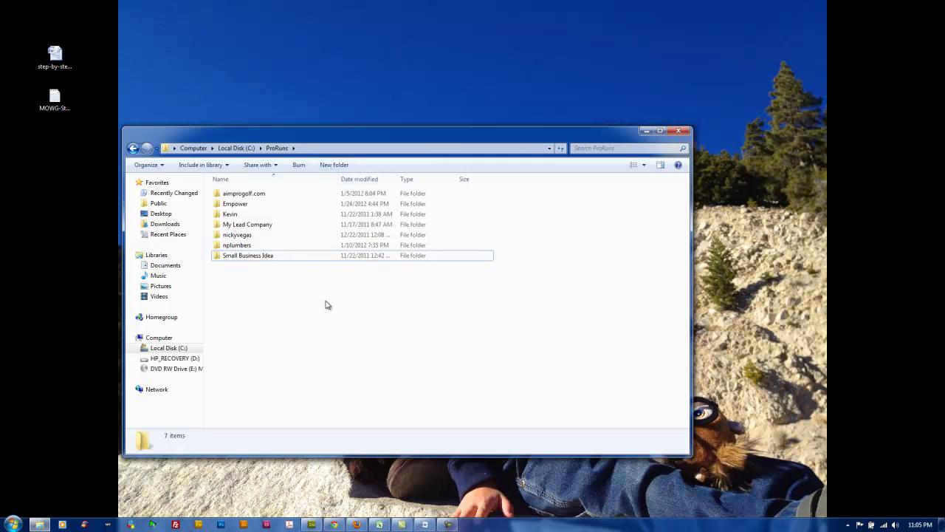
left_click(348, 165)
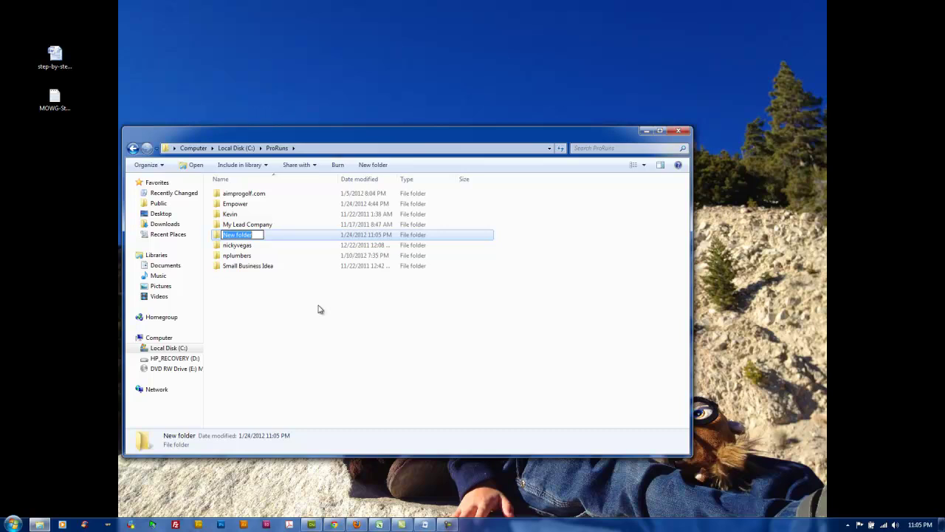
type("webinar")
key("Return")
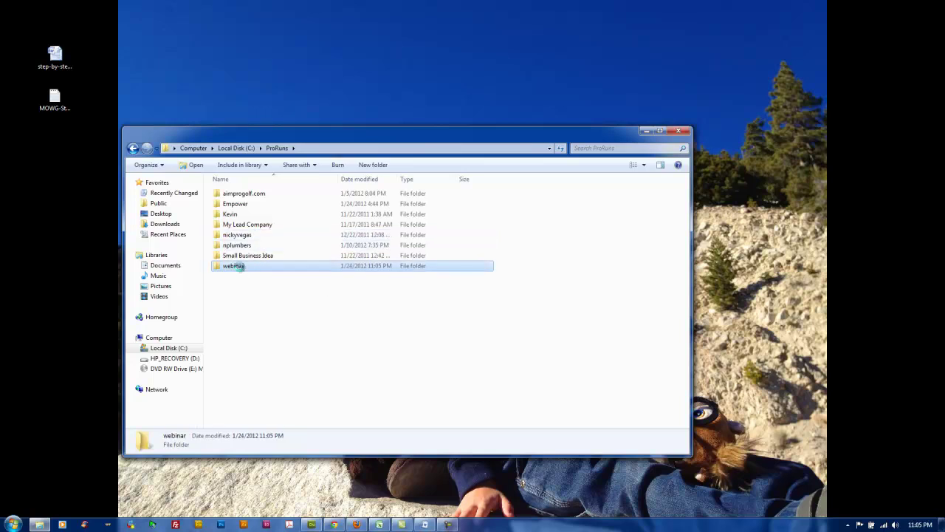
Create a text document named base.txt inside the webinar folder.
double_click(274, 270)
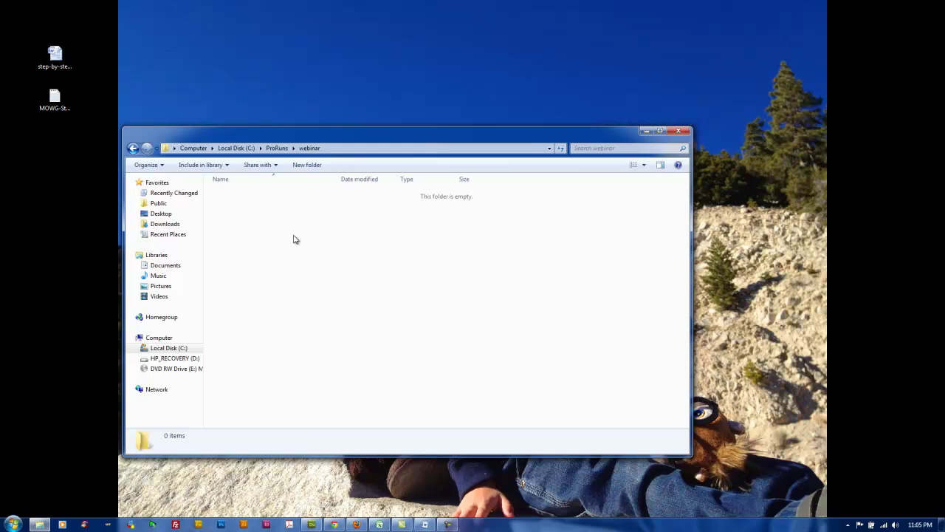
right_click(293, 239)
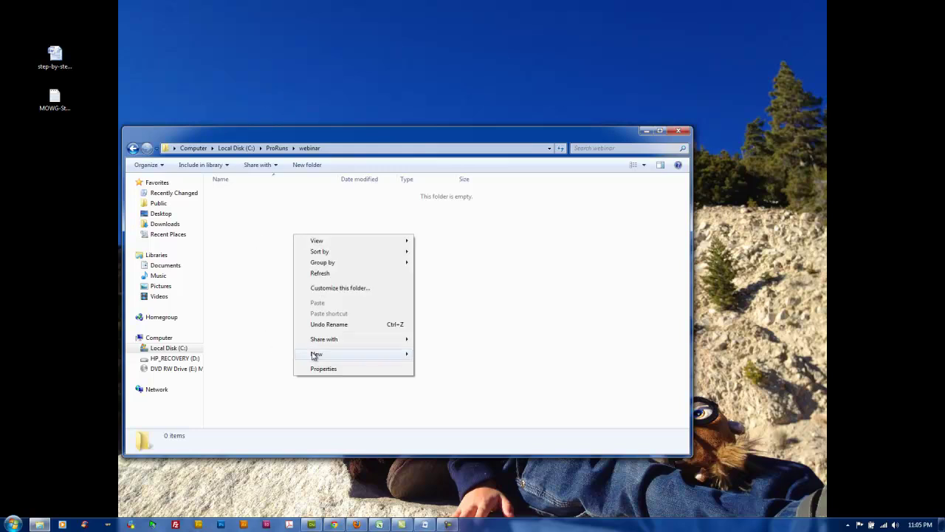
mouse_move(316, 354)
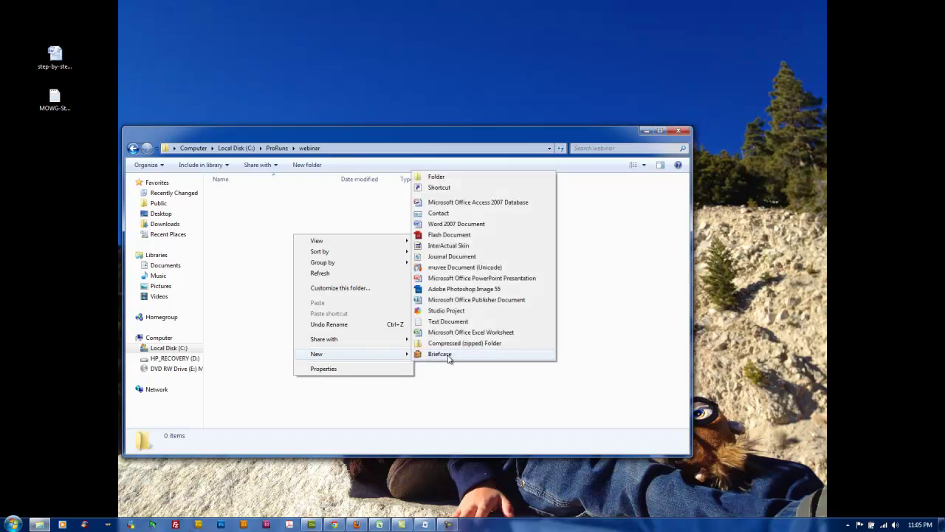
left_click(446, 326)
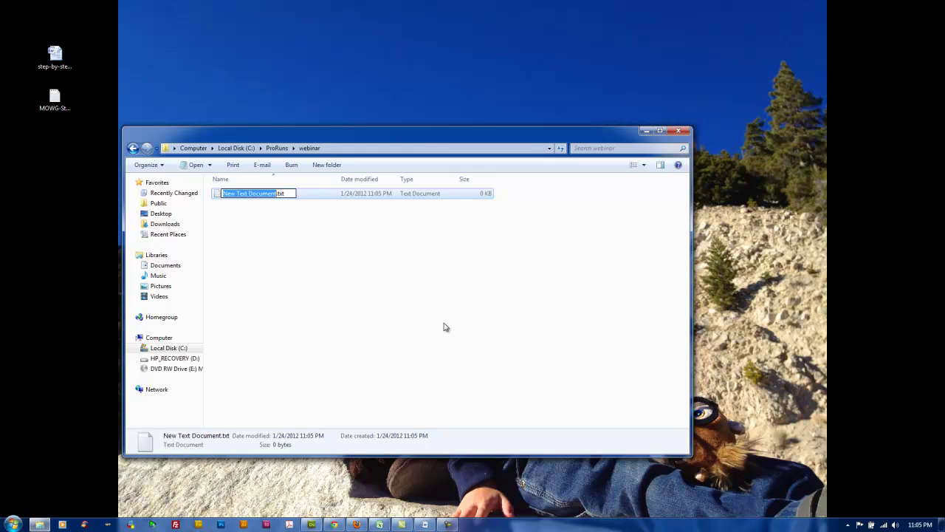
type("base")
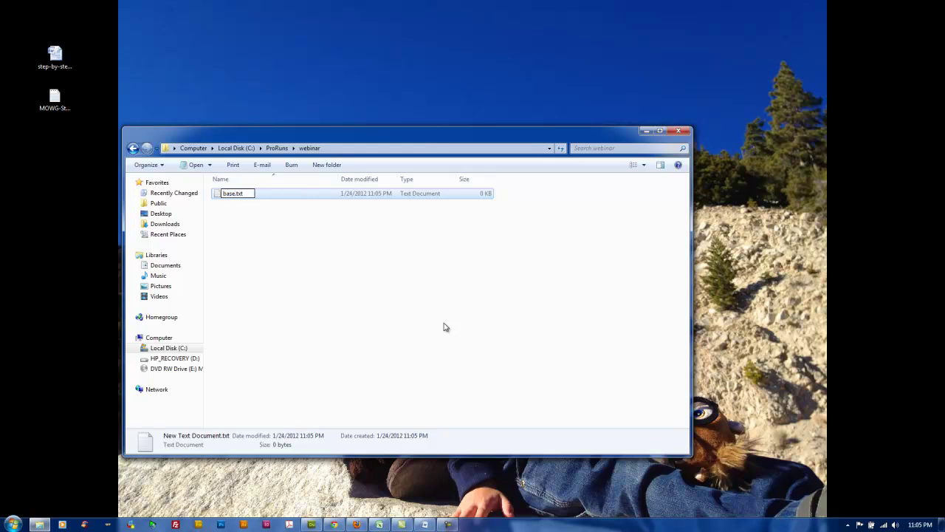
key("Return")
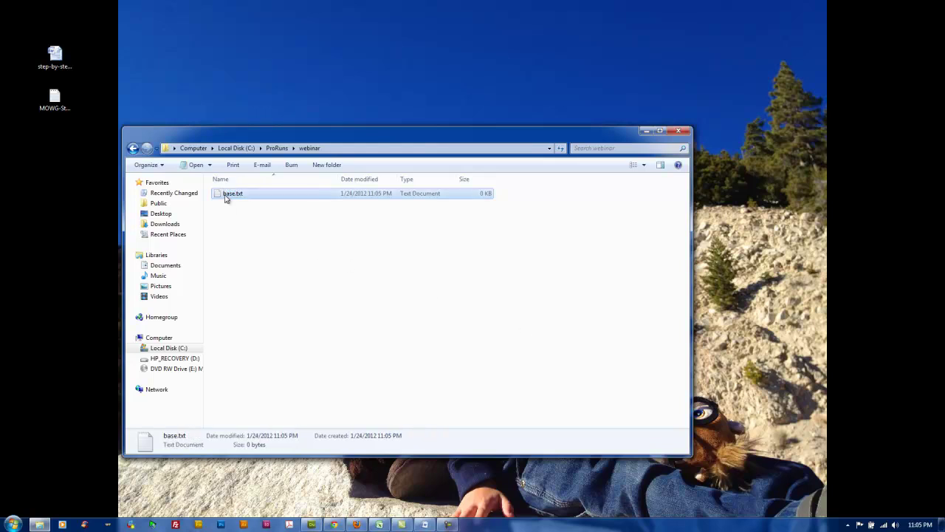
Open base.txt in Notepad and leave it open, minimizing both it and the folder window.
double_click(227, 196)
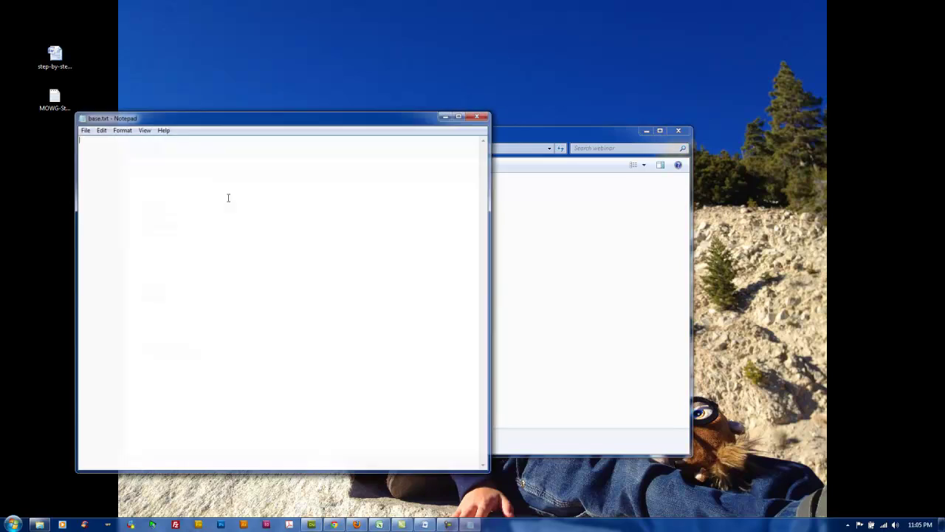
left_click(446, 115)
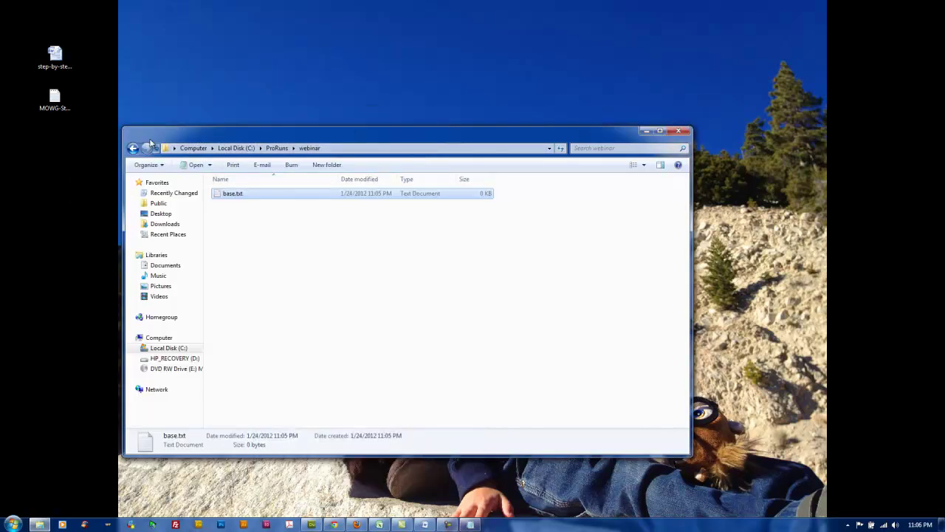
left_click(646, 131)
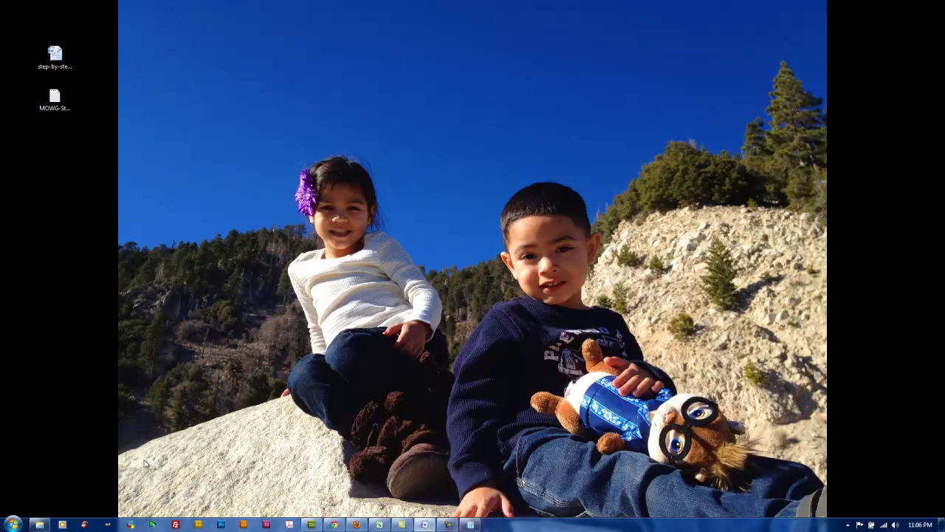
Switch to Excel and import the webpage mowg-affiliate.com with the MOWG toolbar 16 Import Webpage command.
left_click(379, 524)
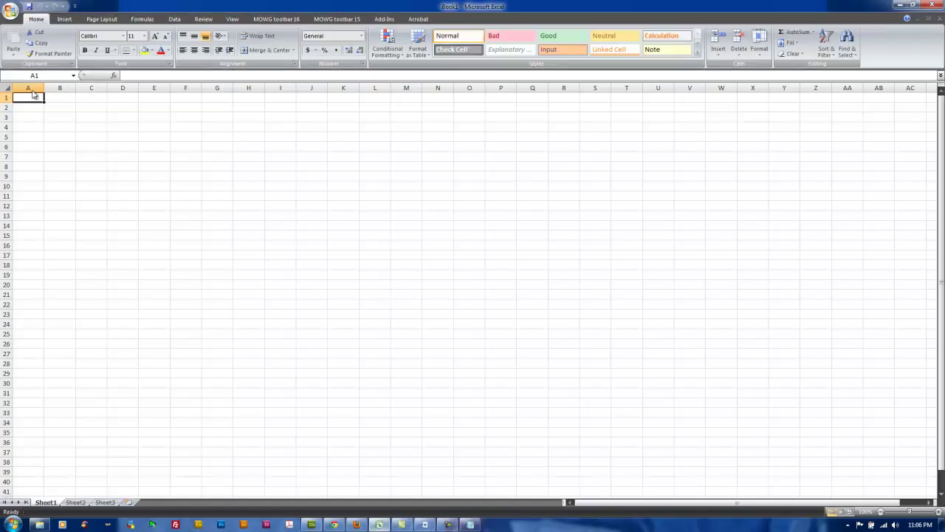
left_click(287, 18)
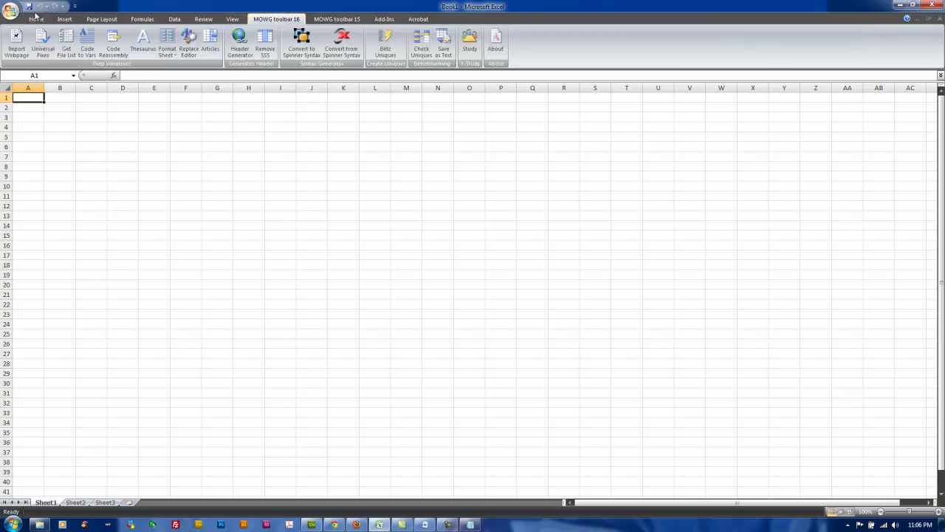
left_click(18, 50)
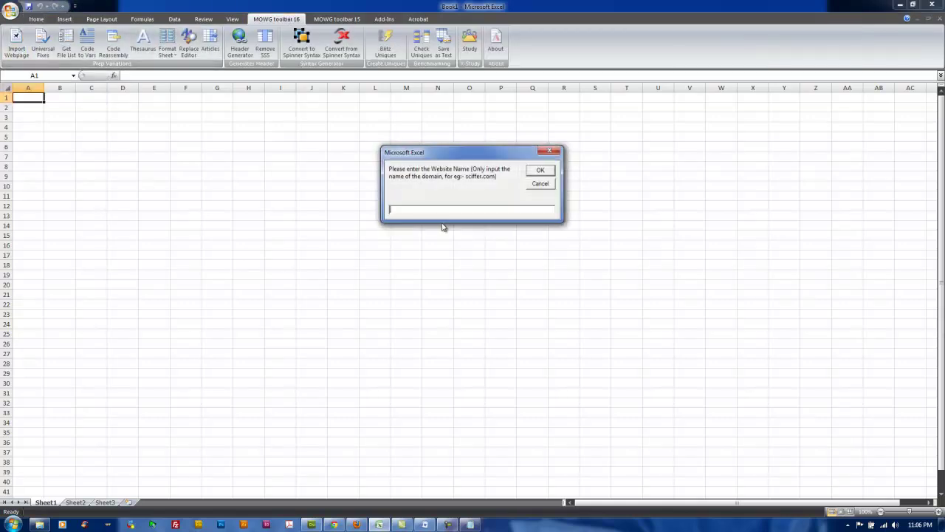
type("mowg-affiliate.com")
left_click(539, 172)
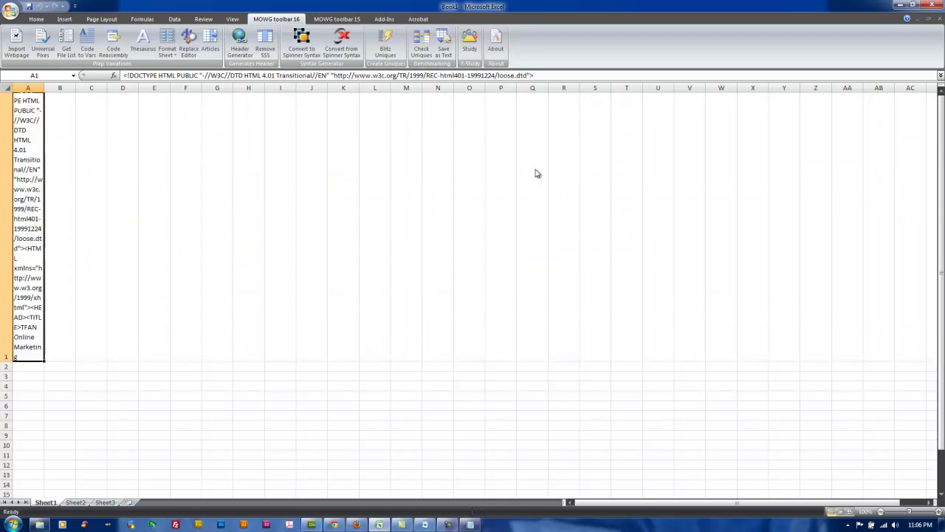
left_click(487, 293)
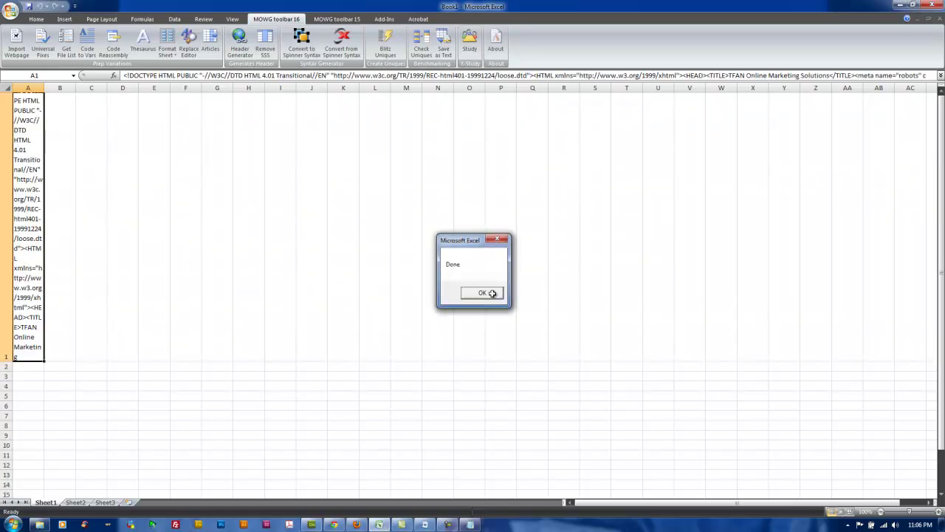
Look through the live mowg-affiliate.com page in Chrome down to its footer, then return to Excel.
left_click(336, 525)
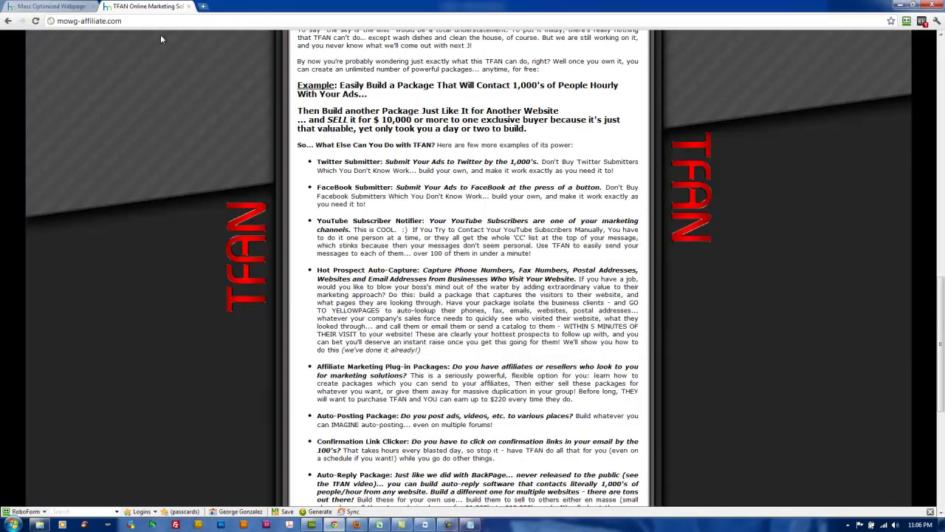
scroll(177, 193, "up", 10)
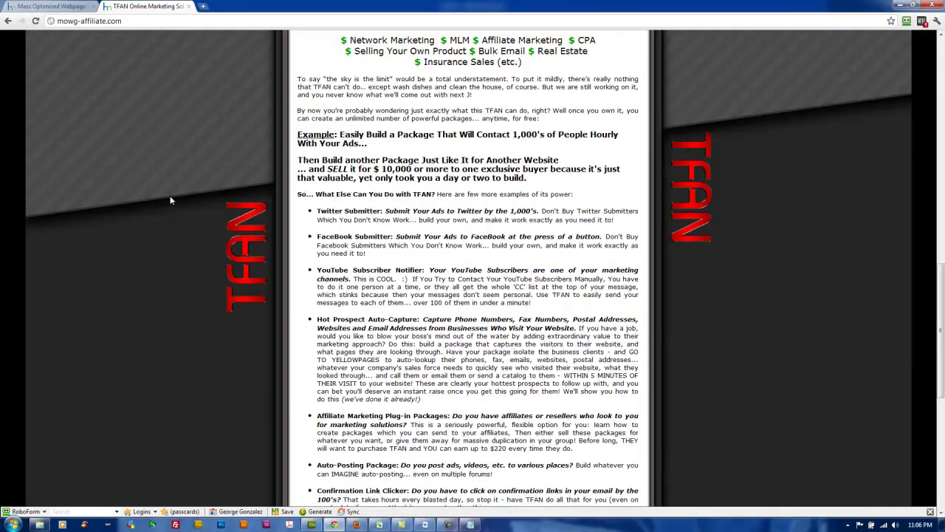
scroll(184, 197, "down", 10)
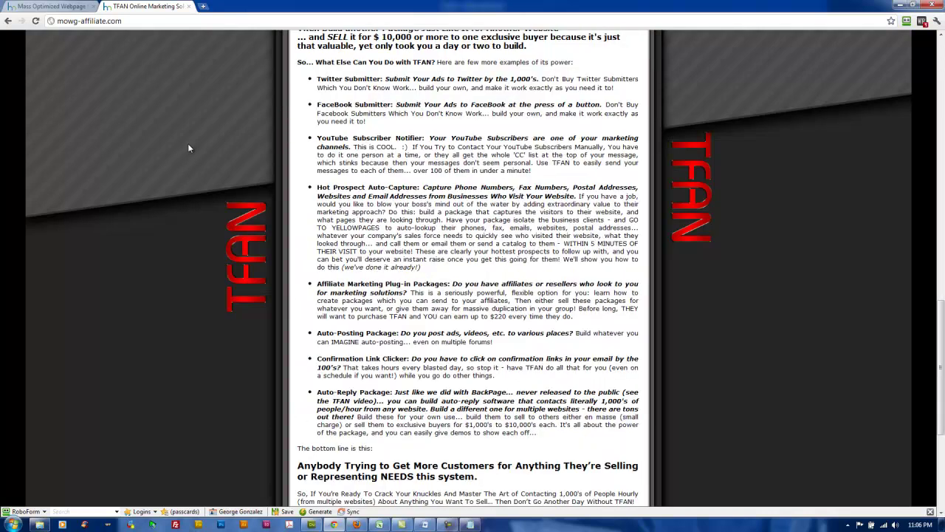
scroll(187, 143, "down", 1)
scroll(197, 149, "down", 3)
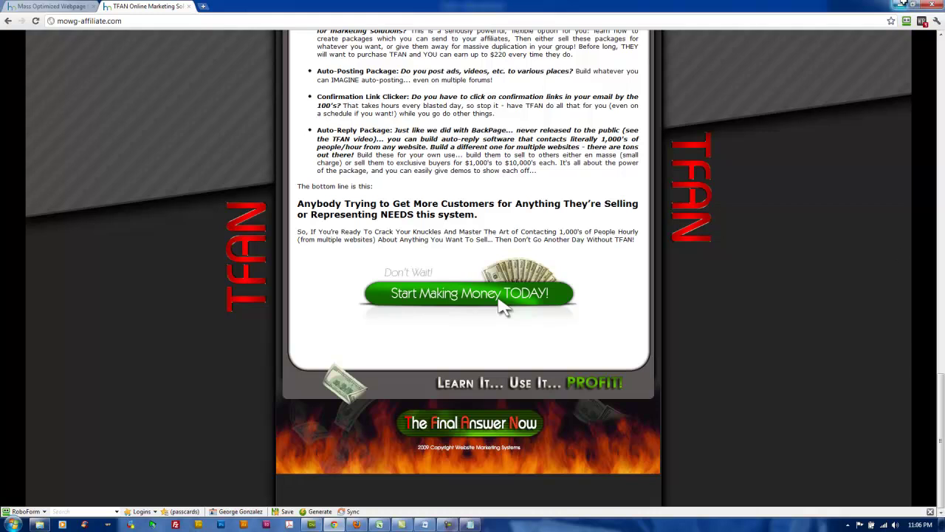
left_click(901, 4)
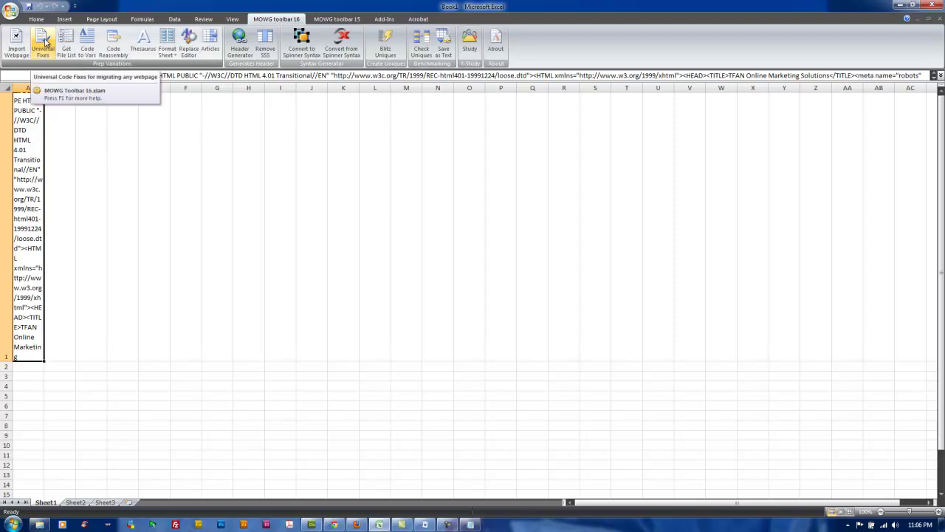
Start Universal Fixes on the imported page and check the domain replacement at the end of the replacement list.
left_click(46, 43)
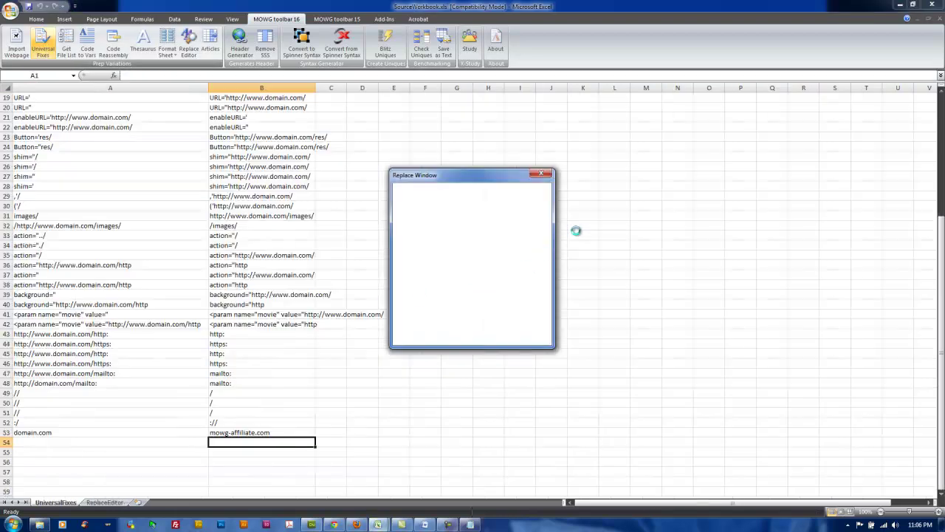
left_click_drag(544, 223, 547, 264)
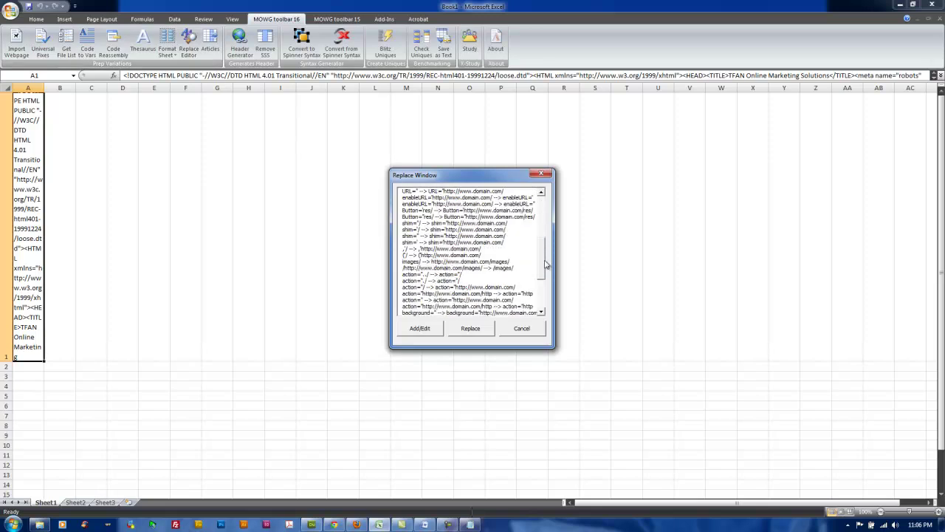
scroll(547, 265, "down", 3)
left_click(489, 313)
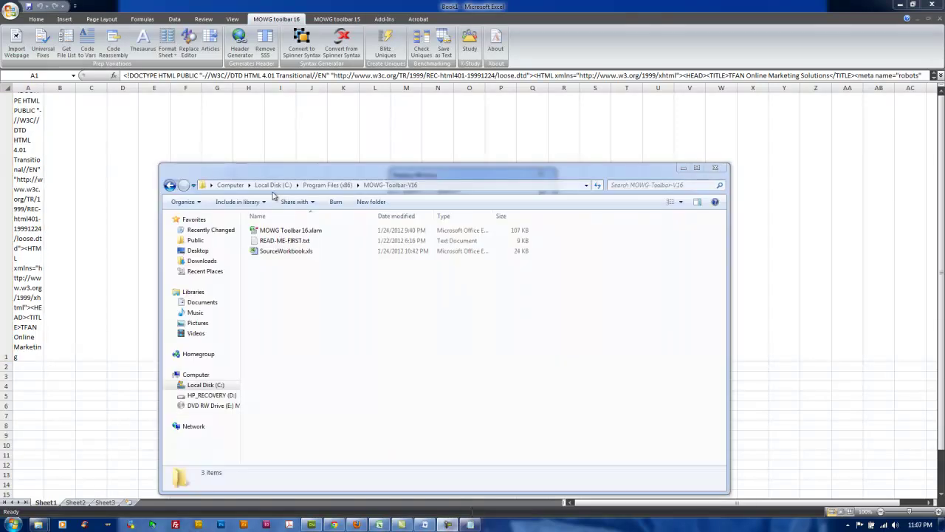
Check the path of the MOWG-Toolbar-V16 folder holding SourceWorkbook.xls, and close the folder window.
left_click(468, 187)
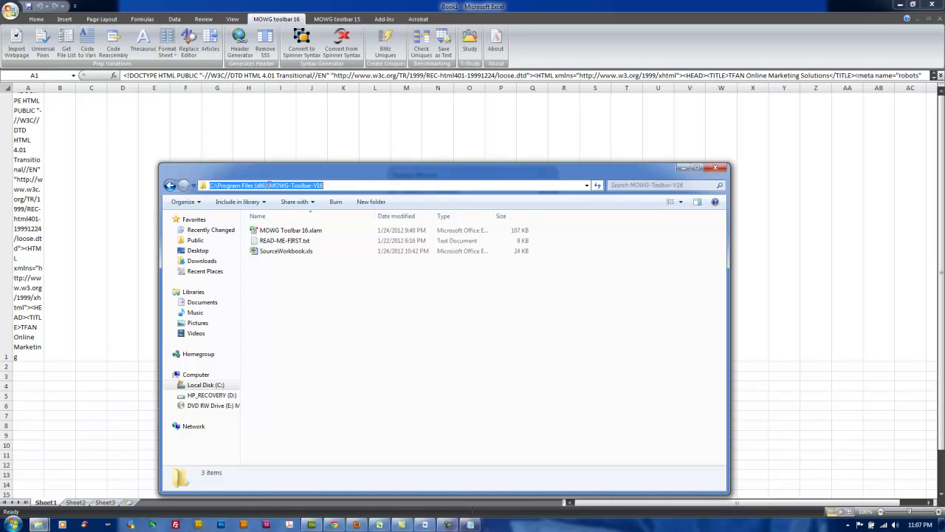
left_click(356, 186)
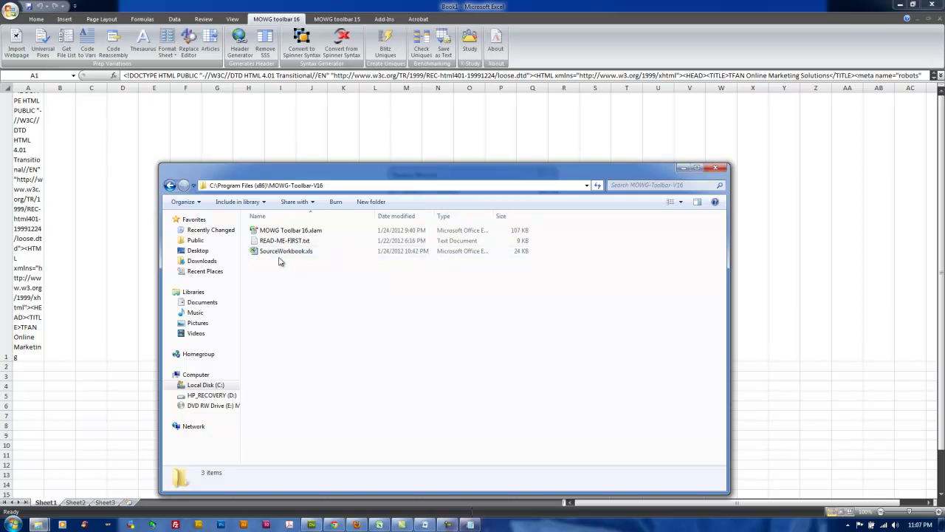
left_click(715, 170)
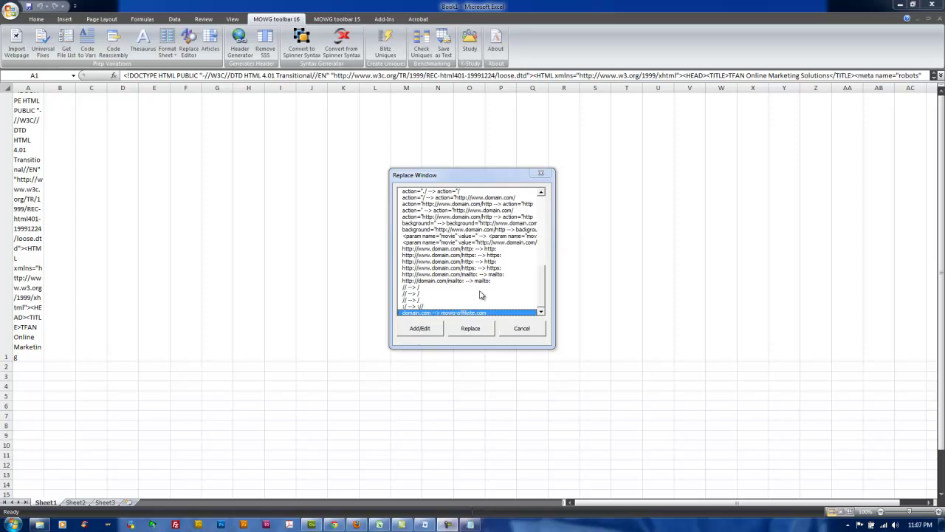
Apply the Universal Fixes replacements to the imported page and split its code into separate cells with Code to Vars.
left_click(474, 328)
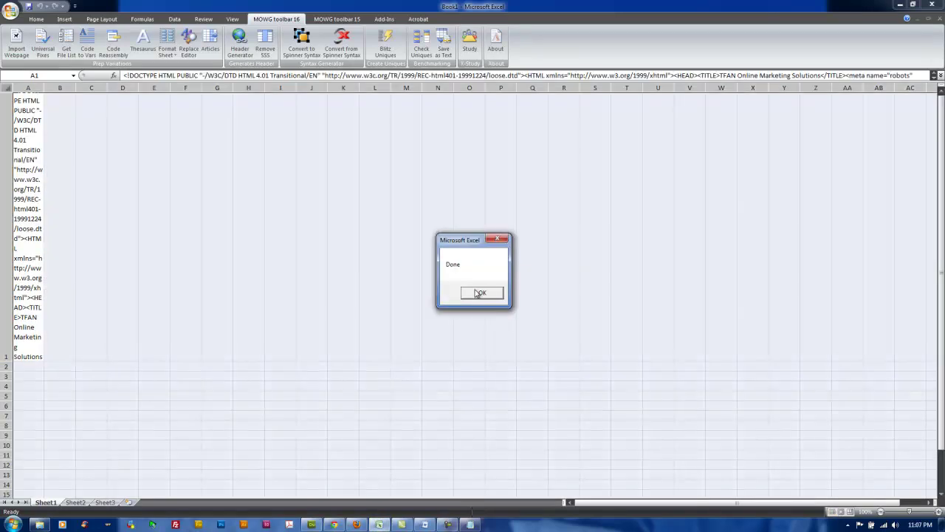
left_click(474, 294)
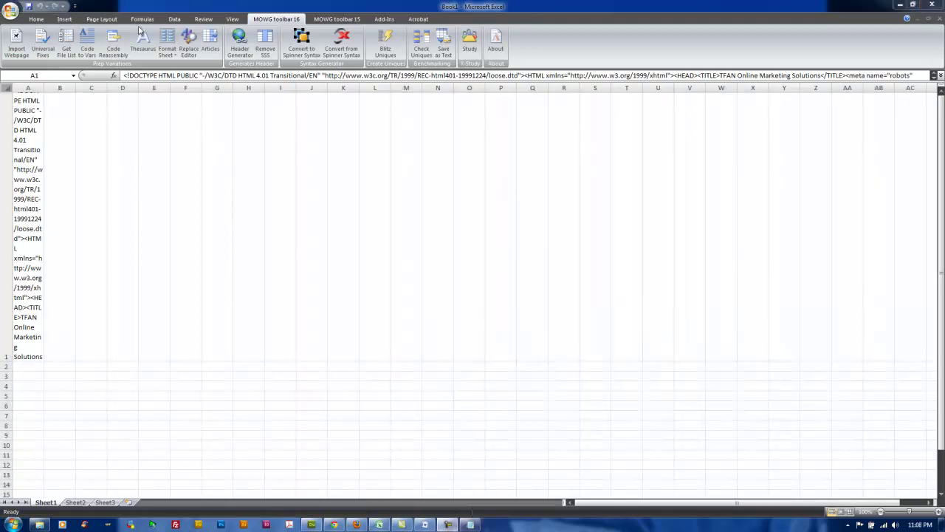
left_click(88, 44)
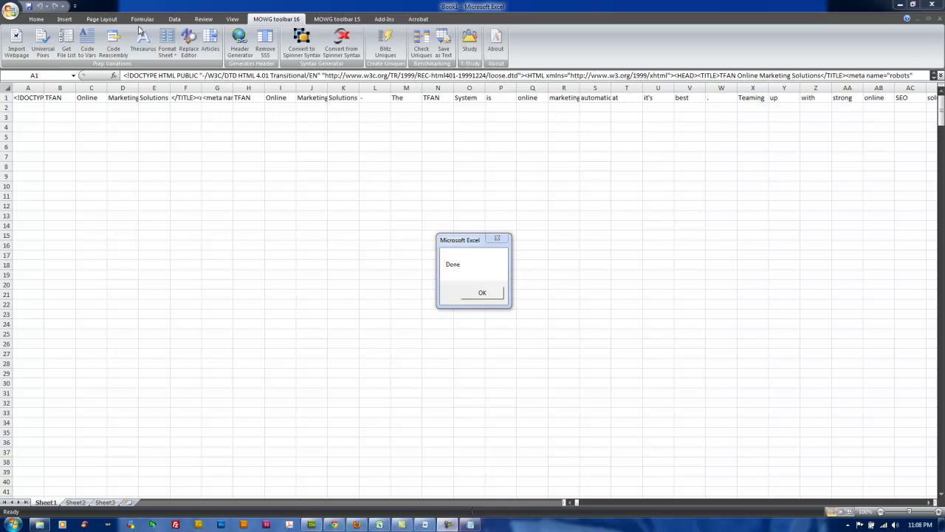
key("Return")
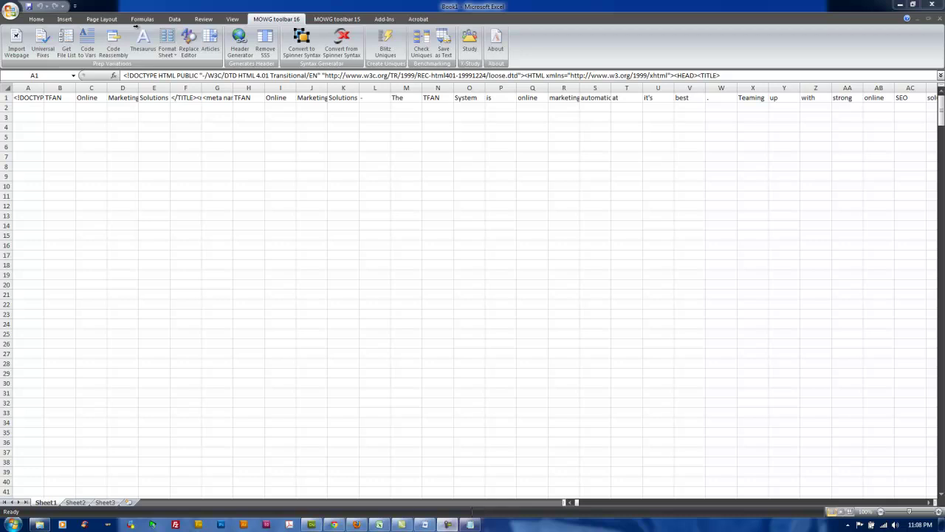
Generate Thesaurus variations for the words in row 1 and run the Replace Editor replacements on the whole sheet.
key("shift+space")
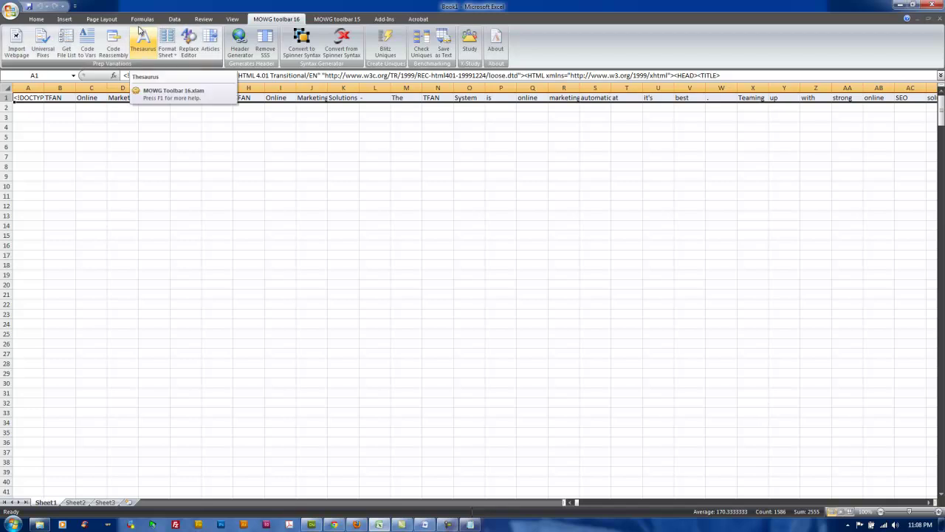
left_click(139, 31)
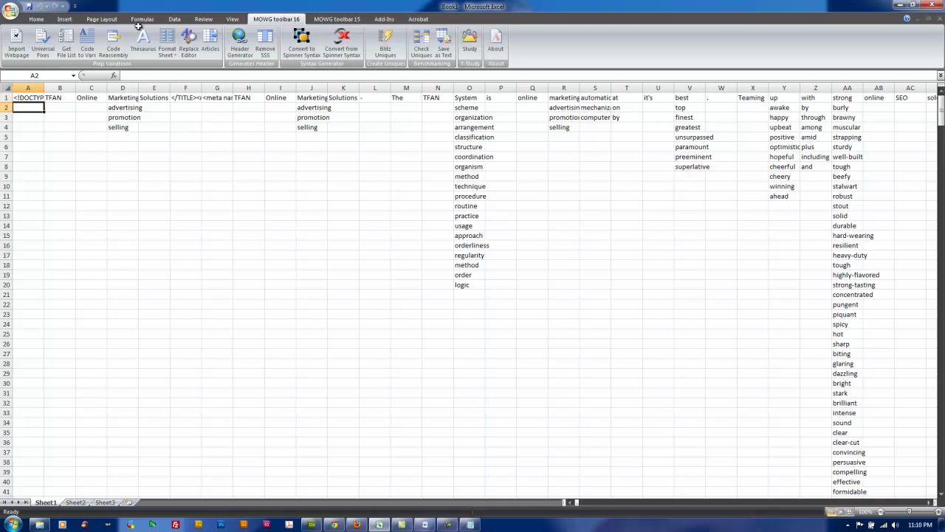
key("ctrl+a")
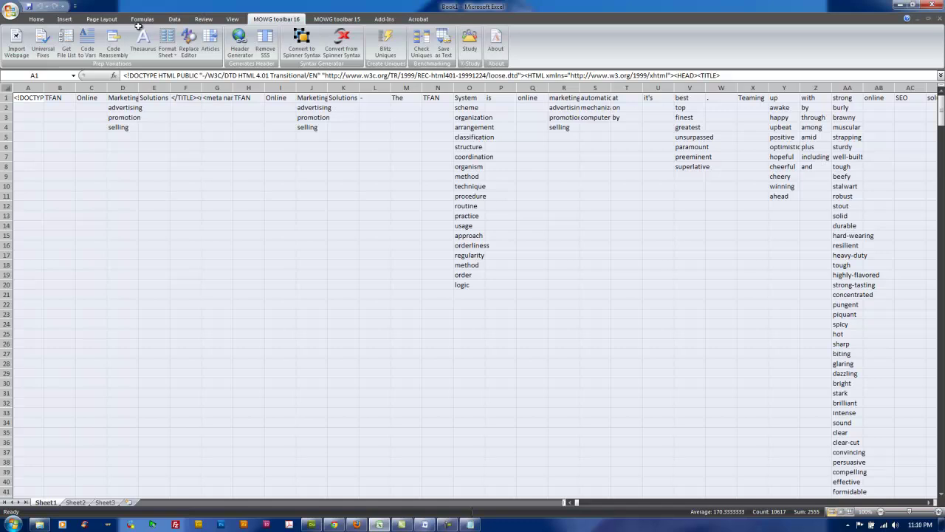
left_click(189, 41)
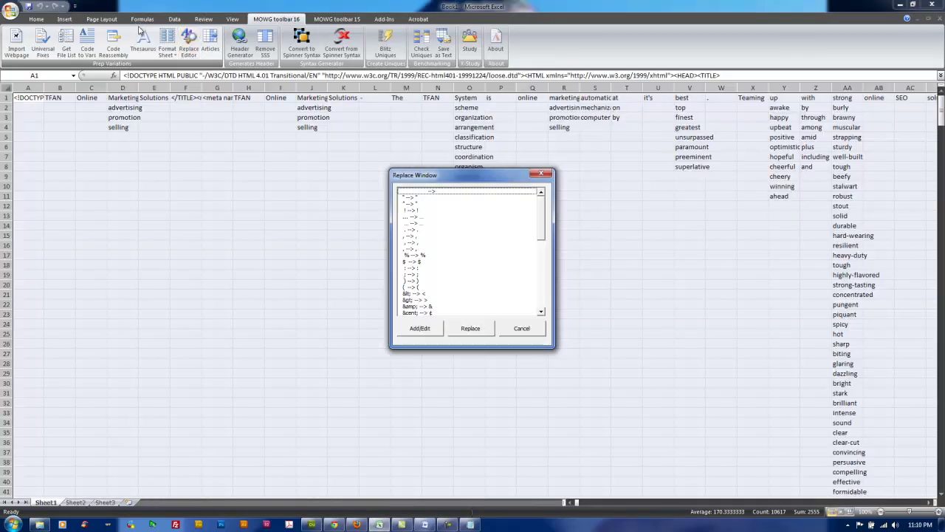
key("Return")
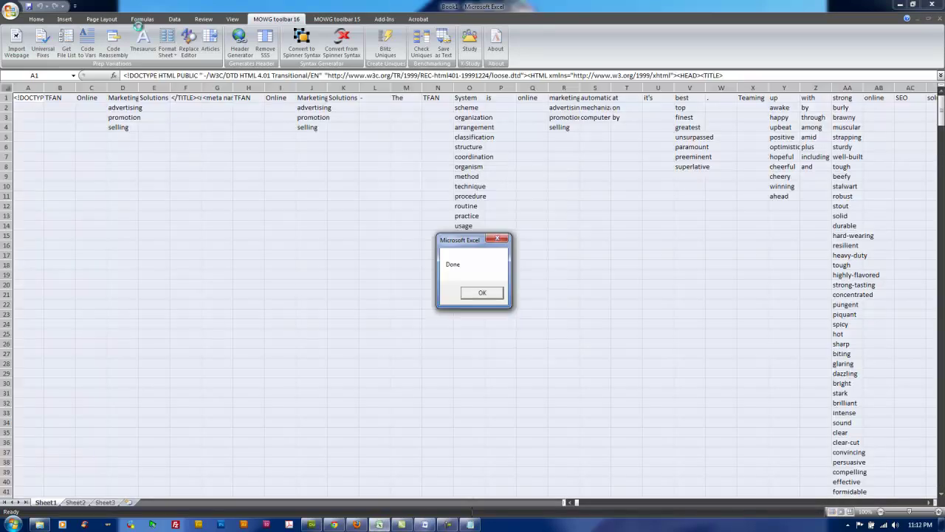
key("Return")
Format the sheet with the MOWG toolbar 16 so variable placeholder and sss rows sit above the word variations.
left_click(280, 166)
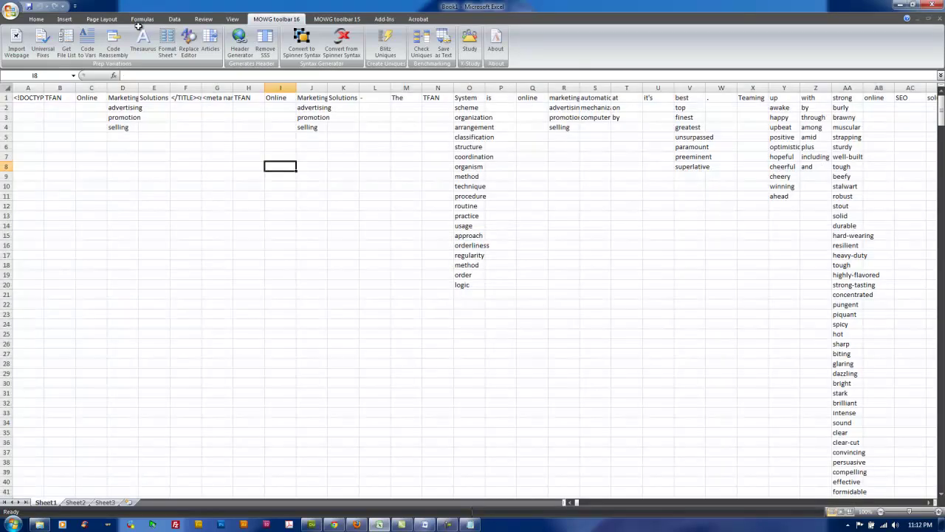
left_click(123, 137)
left_click(28, 117)
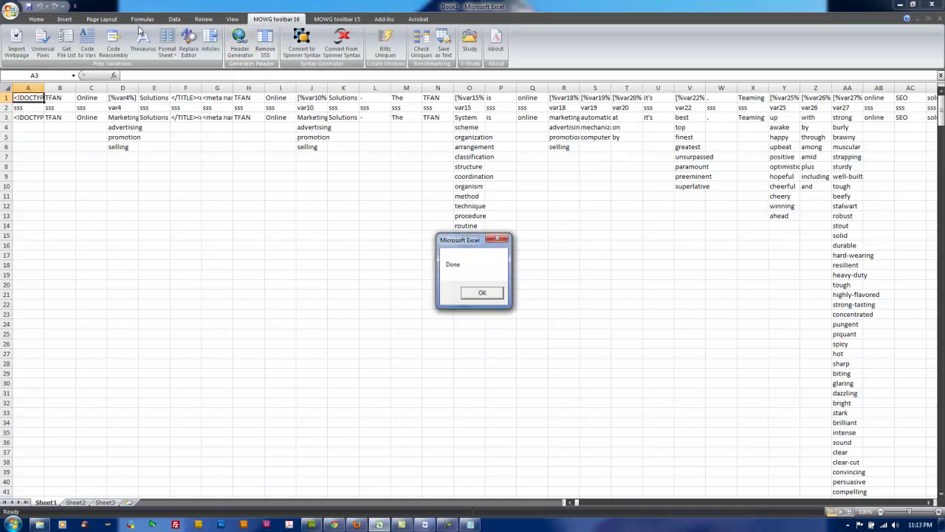
key("Return")
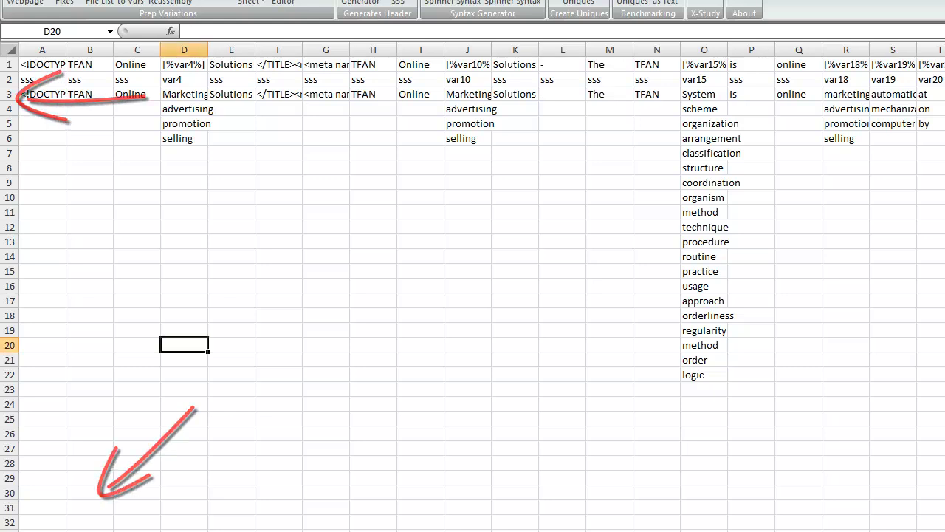
Examine the placeholder row, the variable name row and the word variations beneath them on Sheet1.
key("Up")
key("Up")
key("Up")
key("Up")
key("Up")
key("Up")
key("Up")
key("Up")
key("Up")
key("Up")
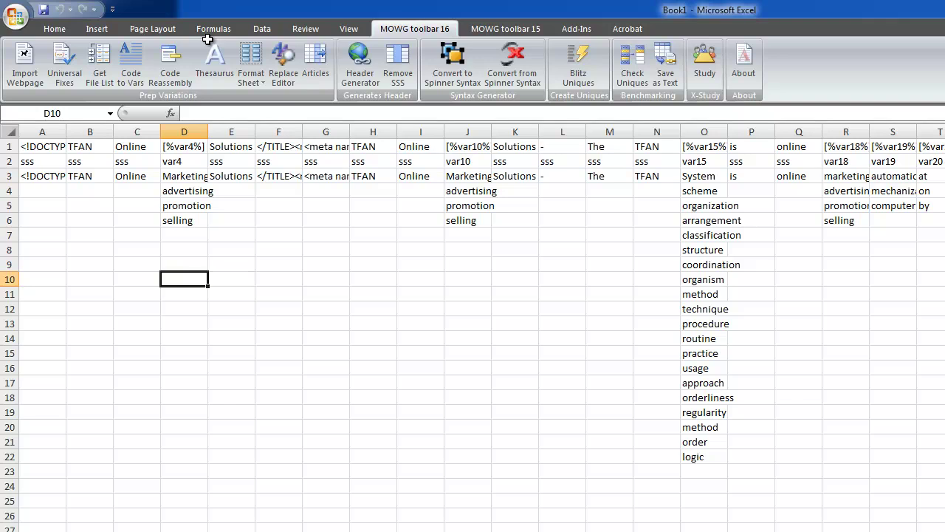
key("Down")
key("Down")
key("Right")
Copy the placeholder row, row 1 of Sheet1, into Sheet2 starting at cell A1.
left_click(10, 147)
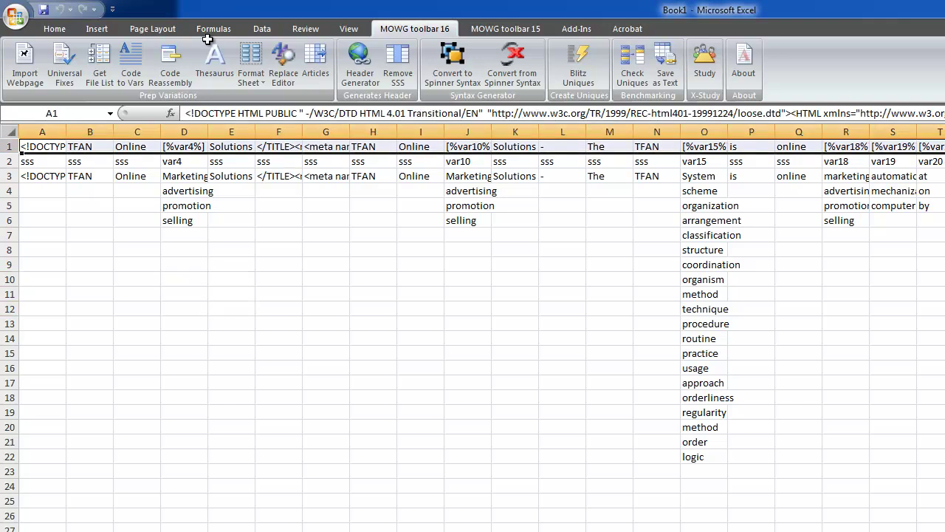
key("ctrl+c")
key("ctrl+Page_Down")
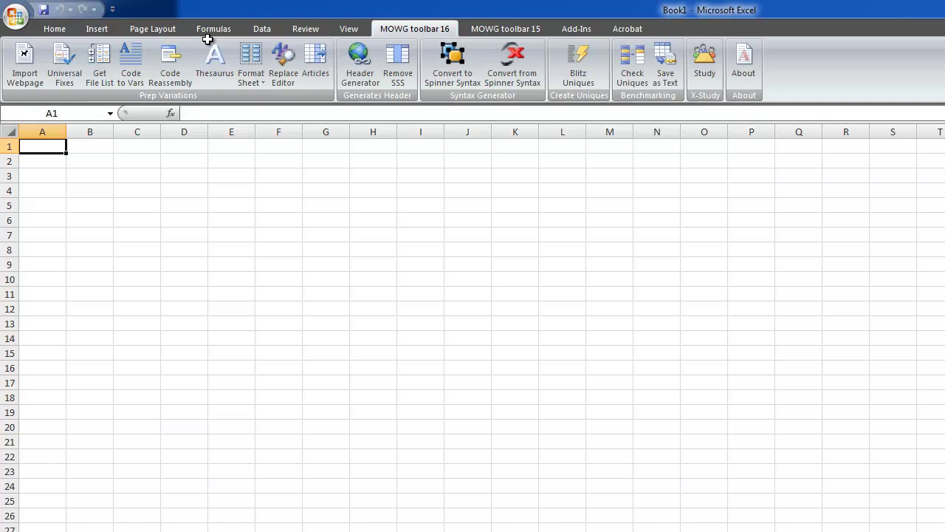
key("ctrl+v")
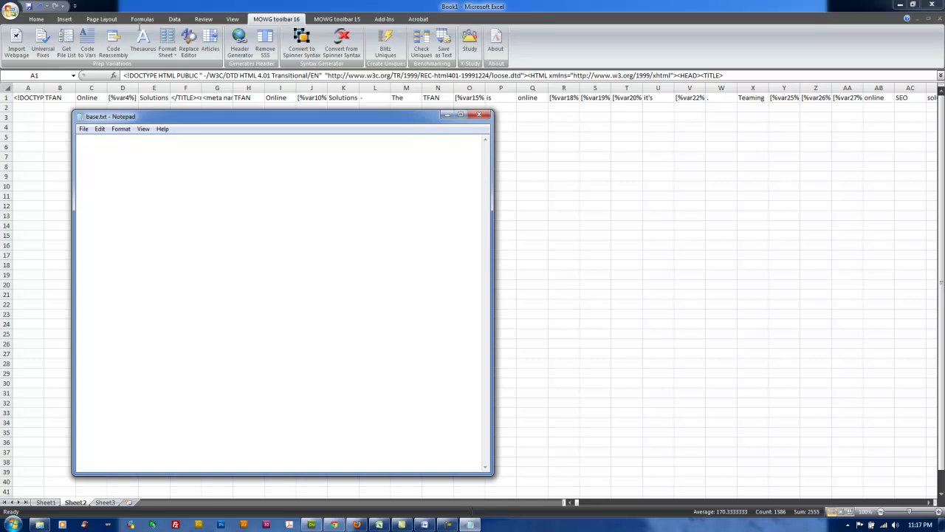
Try pasting the row's separate cells into base.txt in Notepad to inspect the spacing, and clear the file again.
key("ctrl+v")
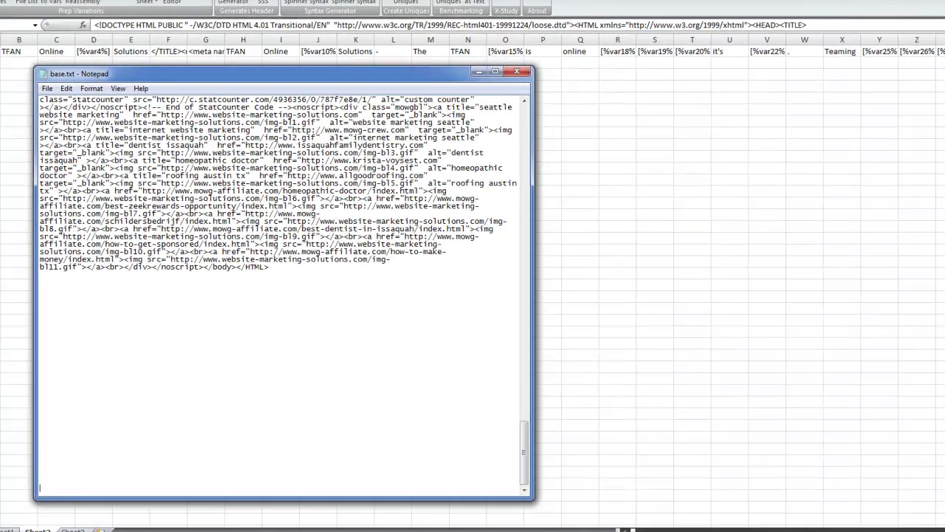
scroll(370, 356, "up", 15)
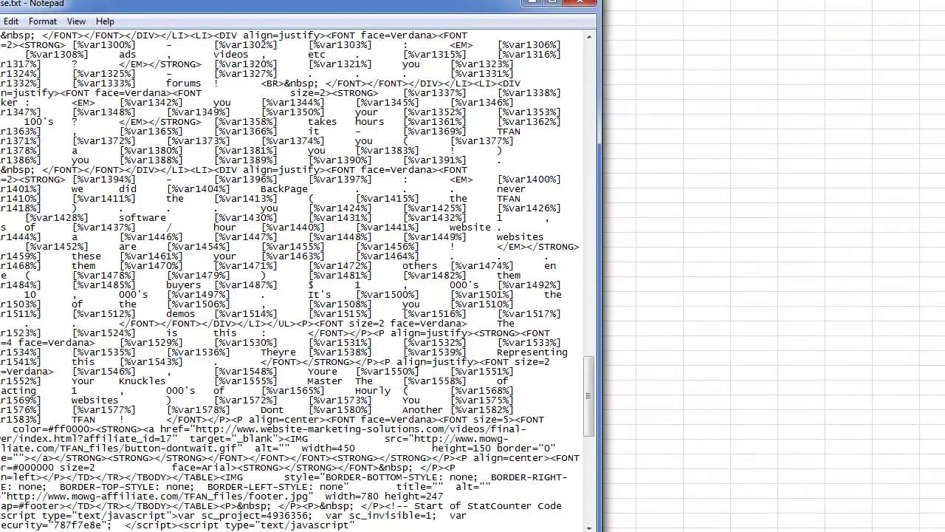
left_click_drag(262, 84, 136, 54)
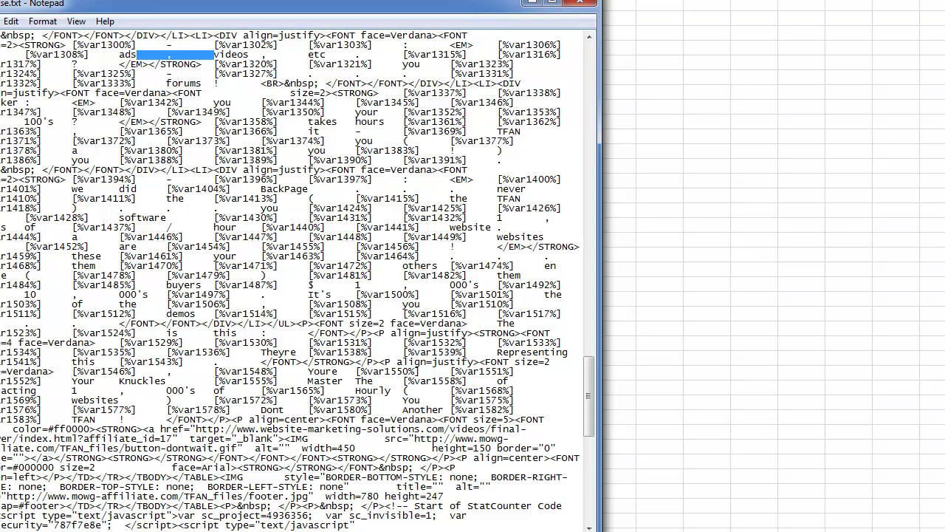
scroll(298, 280, "up", 20)
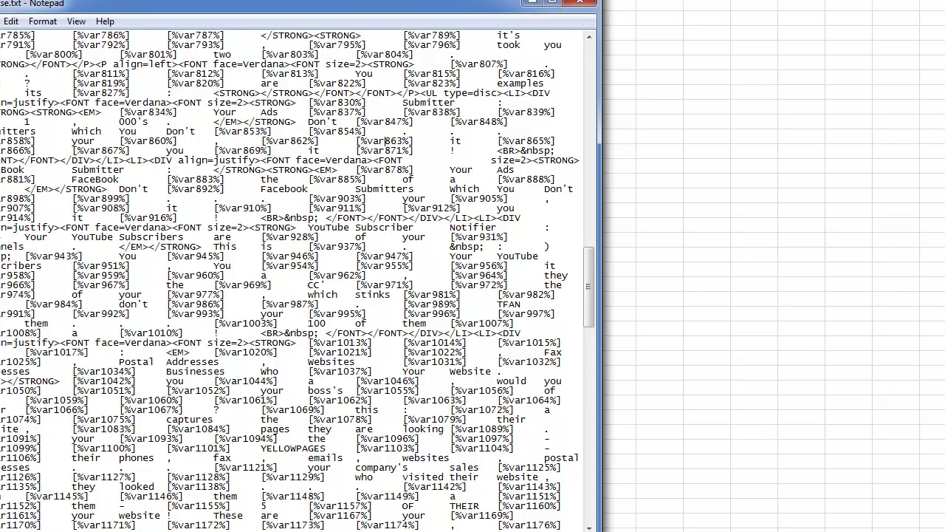
key("ctrl+a")
key("Delete")
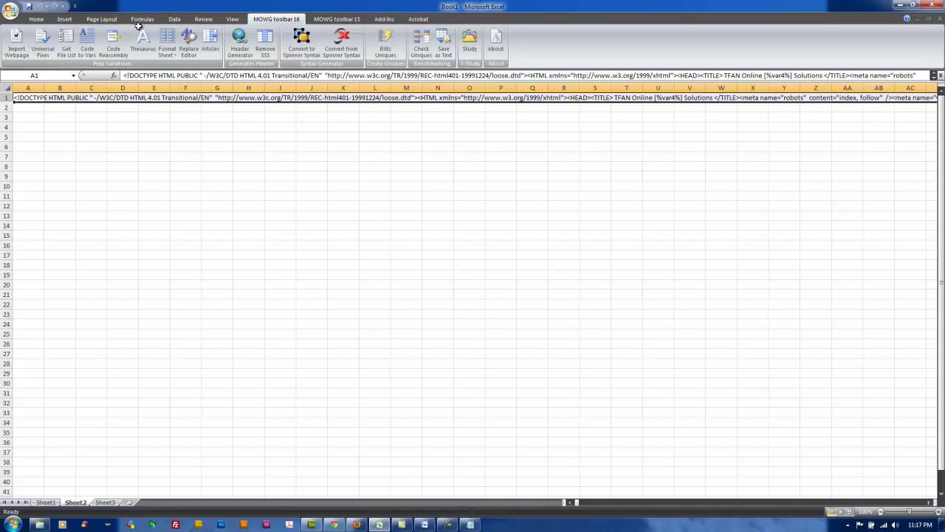
Check the cells beside the reassembled code in A1 of Sheet2 and run the Replace Editor replacements on that sheet.
key("Right")
key("Right")
key("Right")
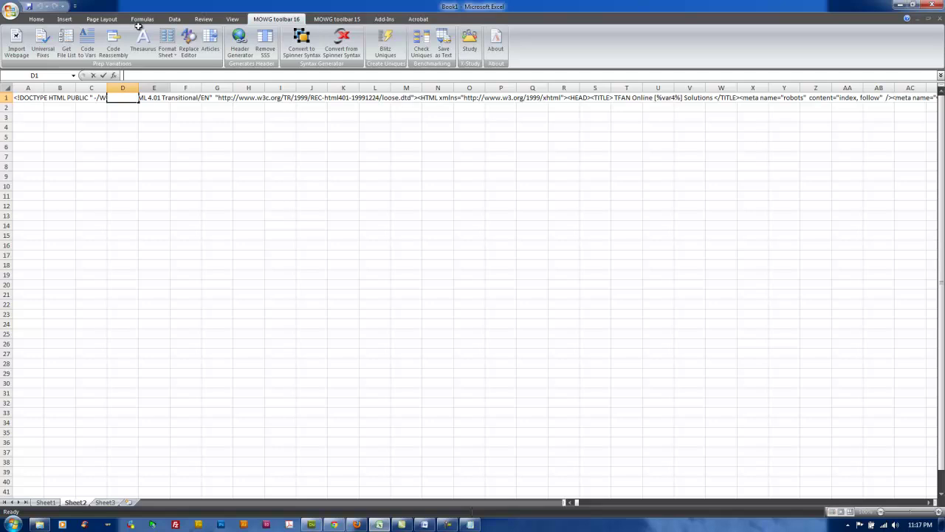
key("Home")
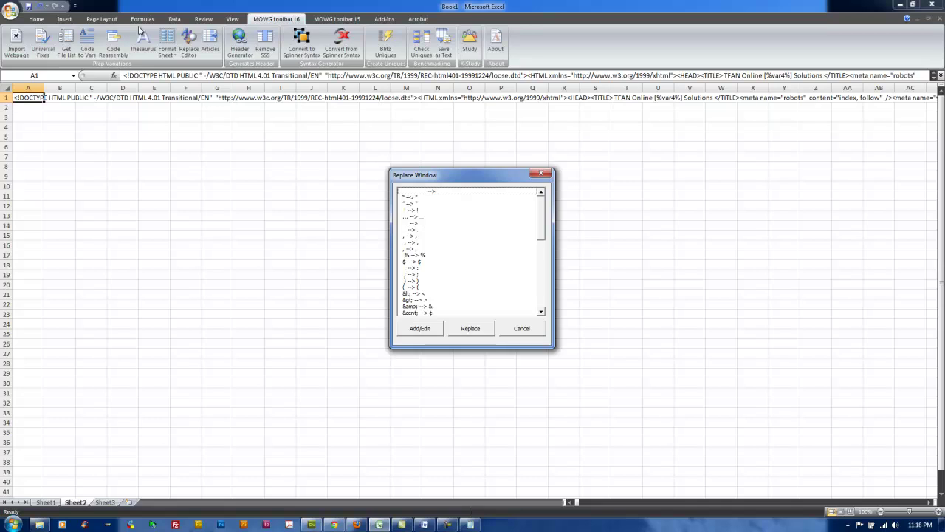
key("Return")
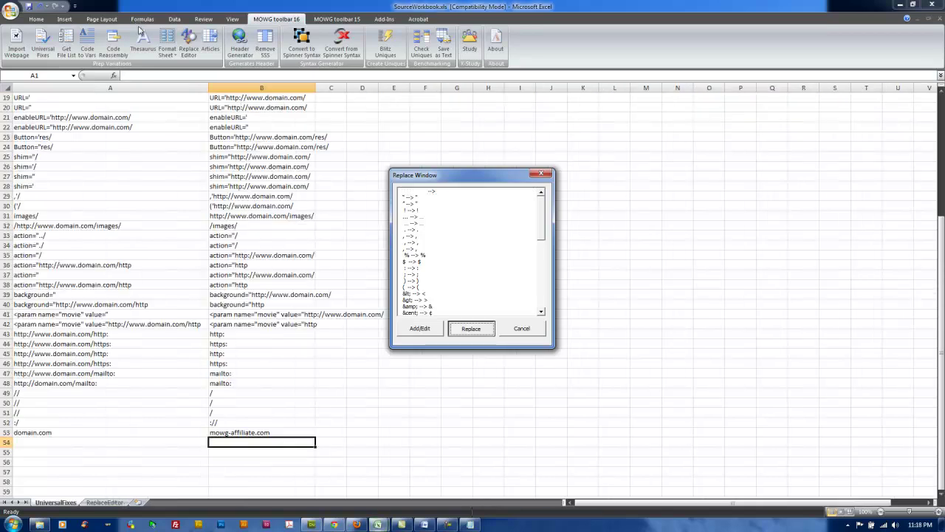
key("Return")
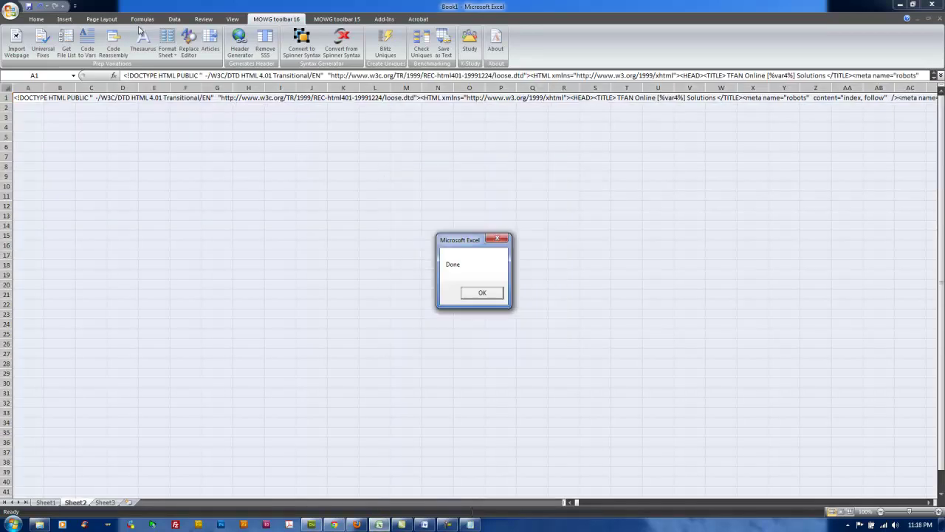
key("Return")
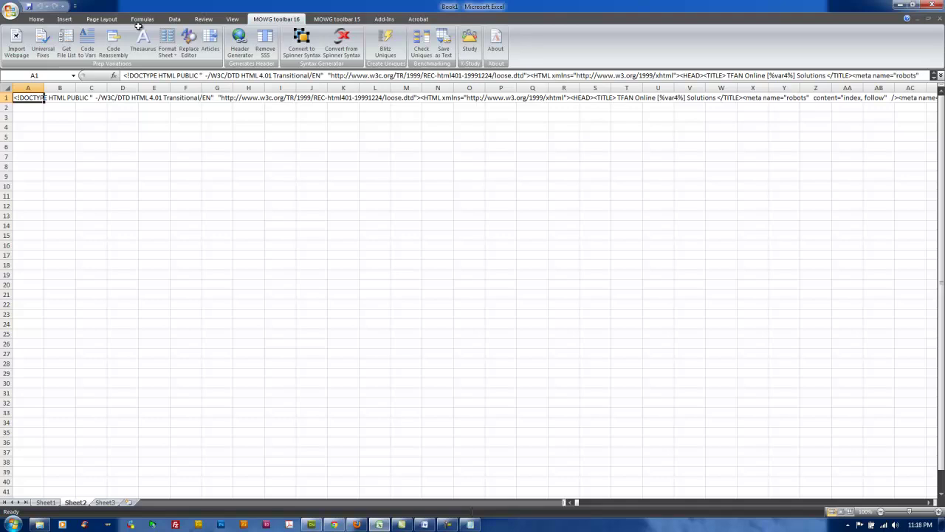
Copy the reassembled code from A1 of Sheet2 into base.txt in Notepad and look through the pasted text.
key("ctrl+c")
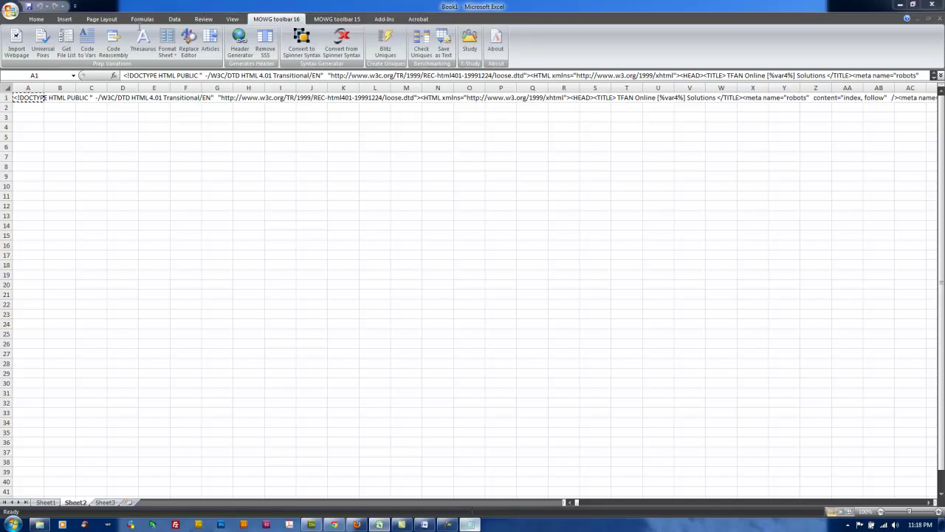
key("alt+Tab")
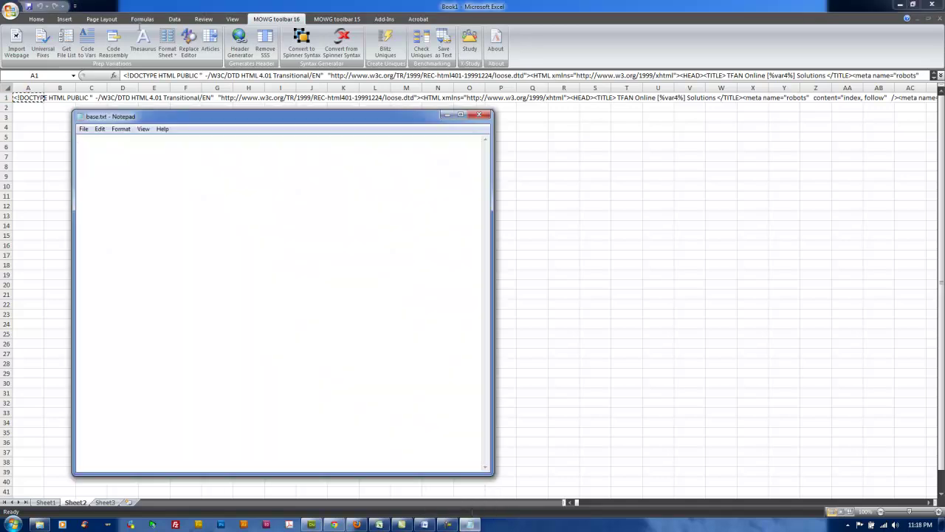
key("ctrl+v")
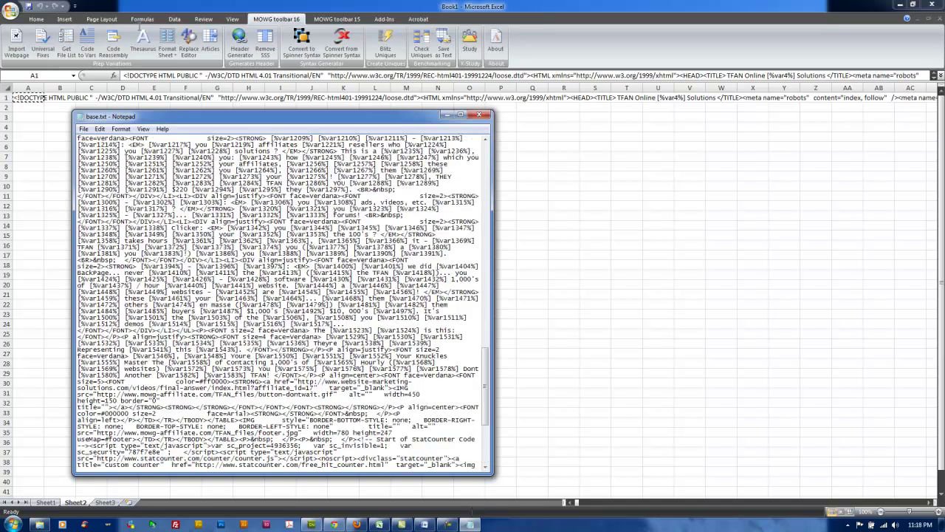
scroll(141, 28, "up", 3)
left_click_drag(315, 228, 199, 145)
scroll(199, 146, "up", 8)
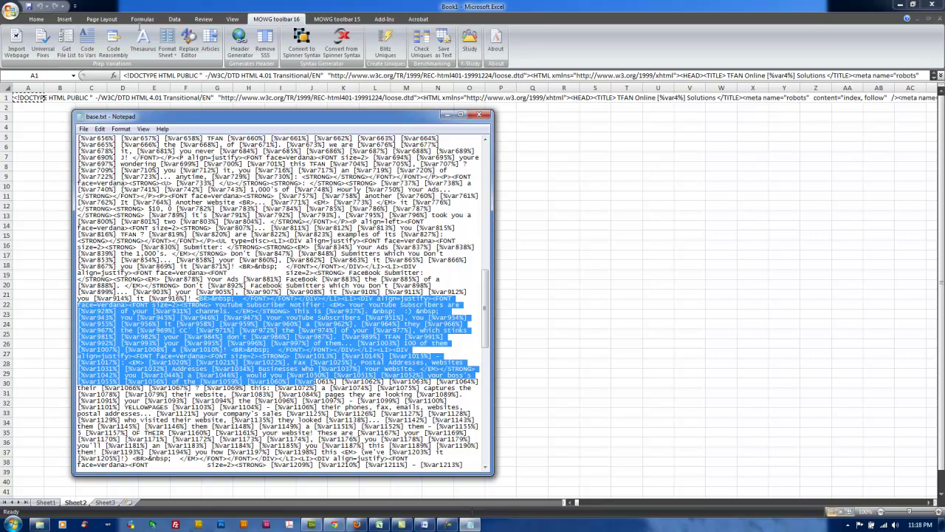
left_click(124, 157)
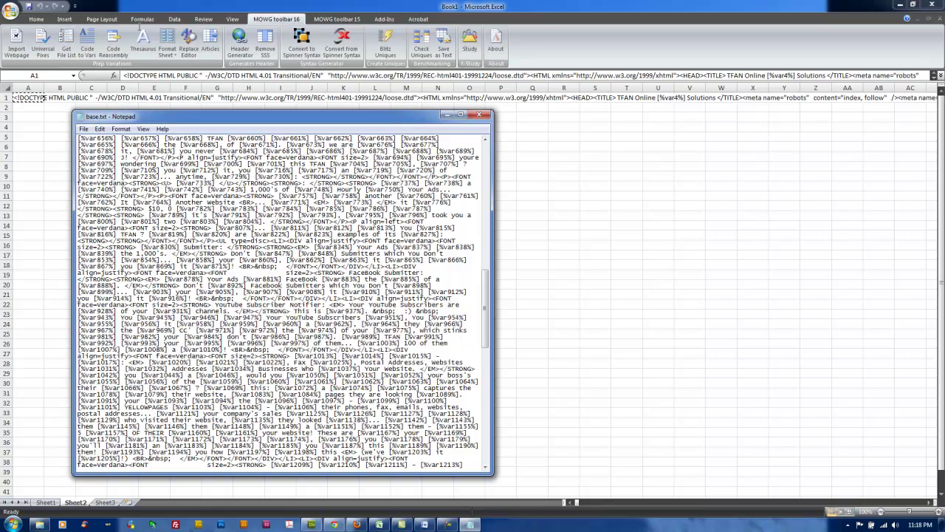
Replace every question mark preceded by a space in base.txt with one without it, and remove the space in "(TSUNAMI ?)".
left_click_drag(148, 234, 137, 234)
key("ctrl+c")
key("ctrl+h")
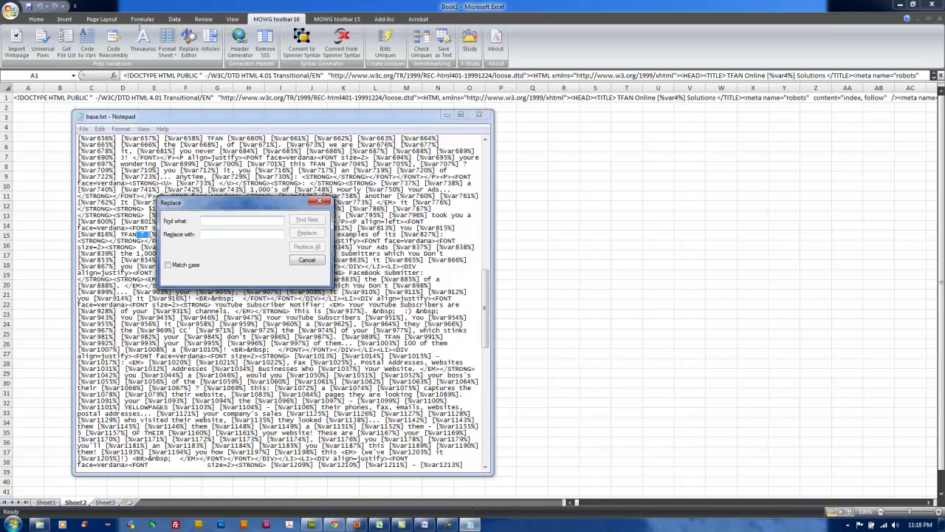
key("ctrl+v")
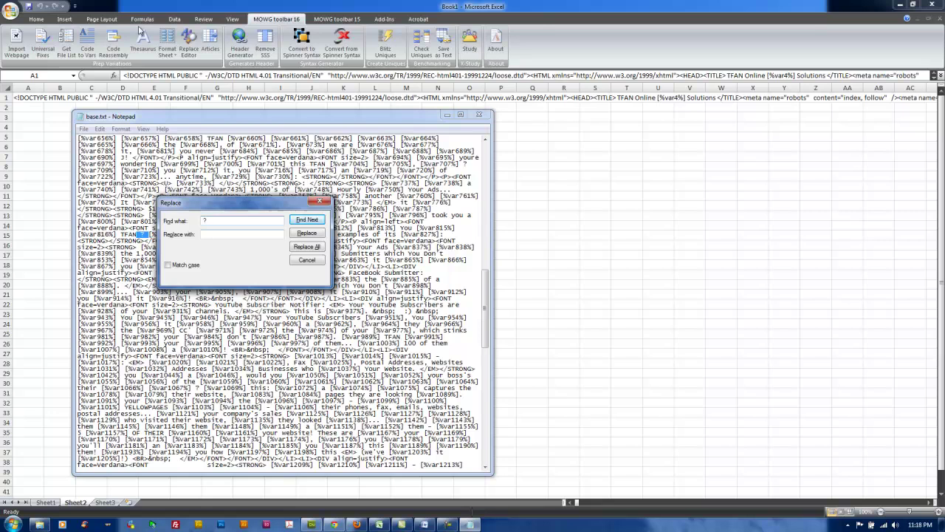
key("Tab")
key("ctrl+v")
key("alt+a")
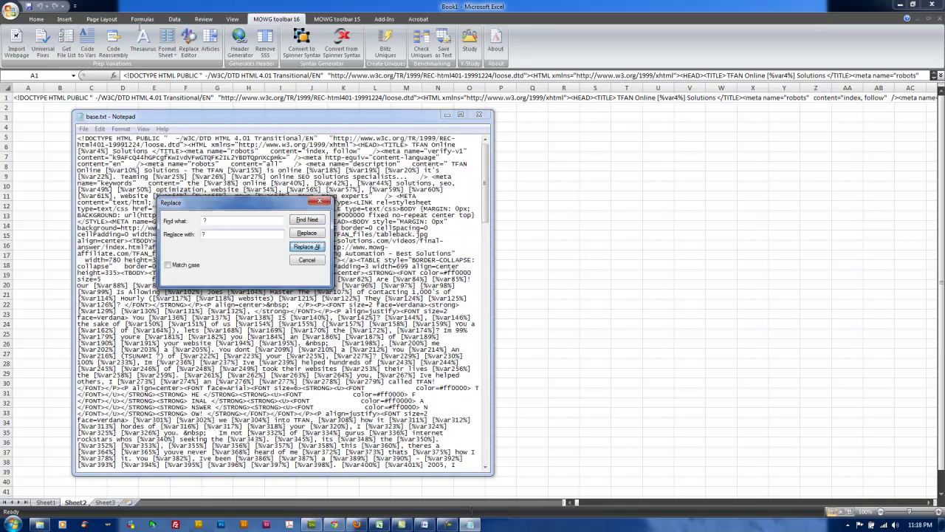
key("Escape")
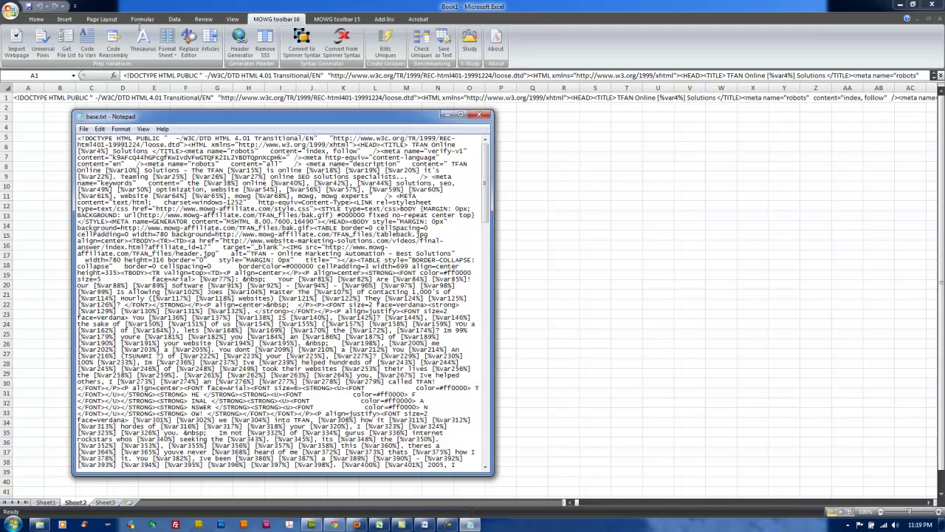
key("BackSpace")
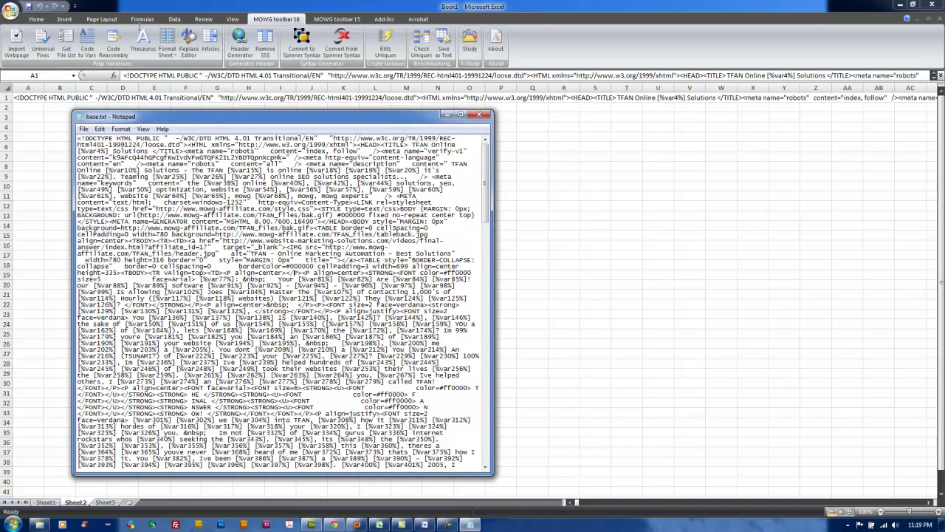
Save base.txt and close it.
left_click(83, 130)
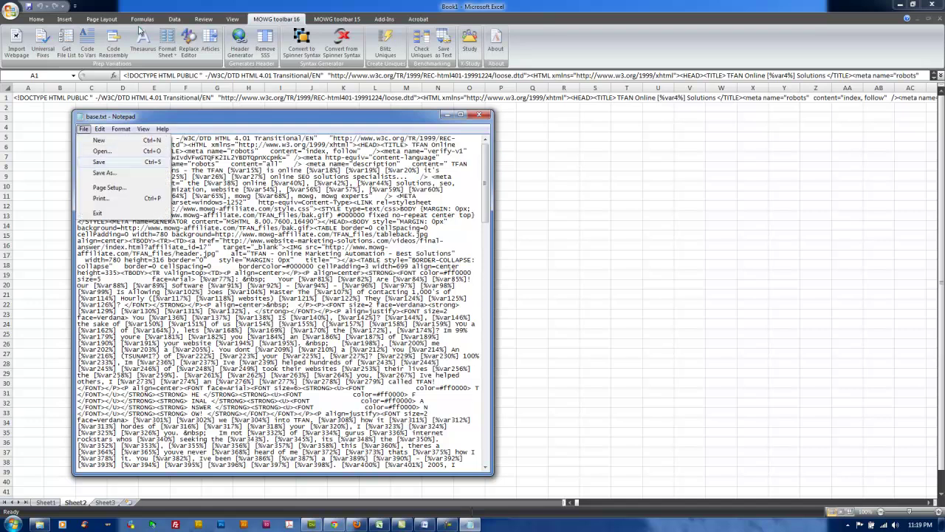
left_click(96, 160)
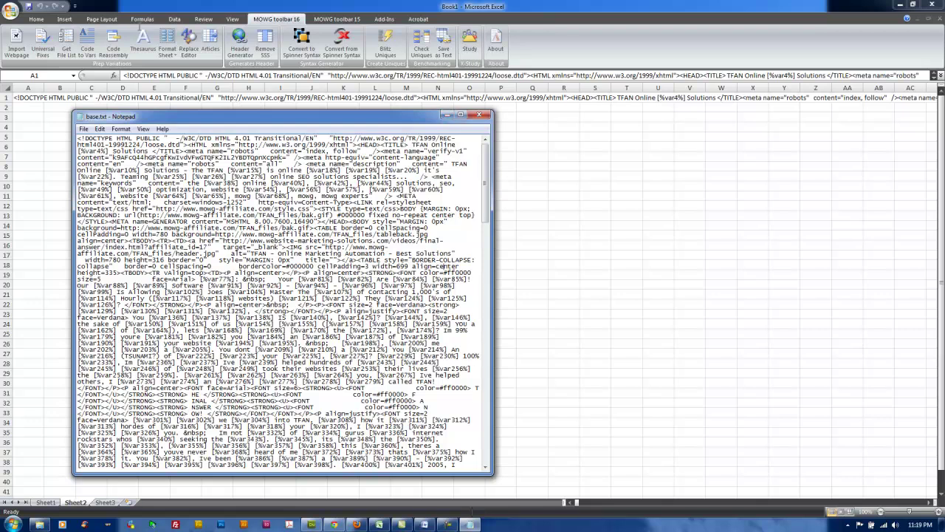
key("alt+F4")
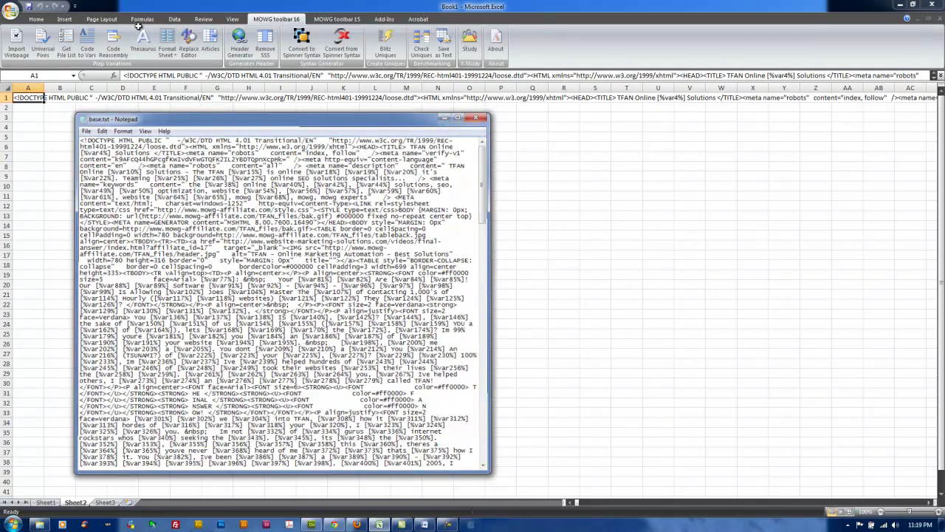
Delete Sheet2 and Sheet3 from the workbook.
right_click(80, 503)
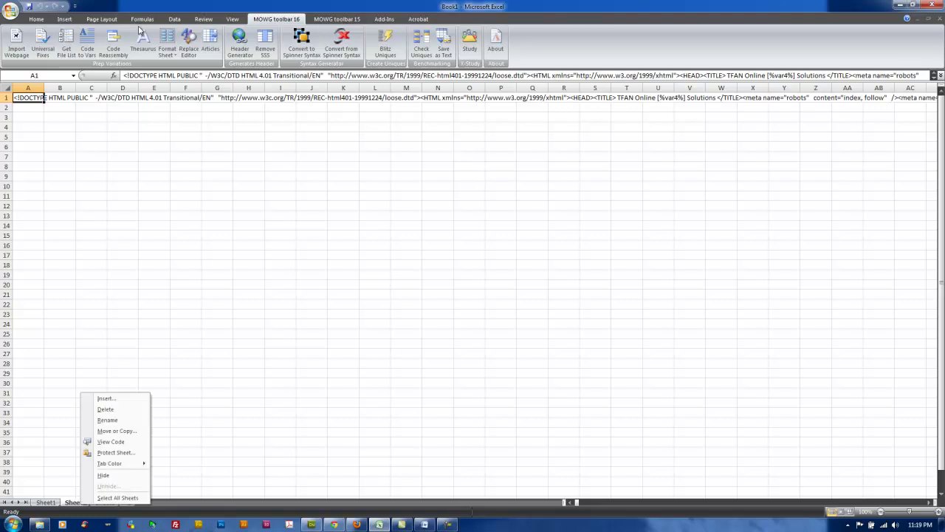
left_click(104, 409)
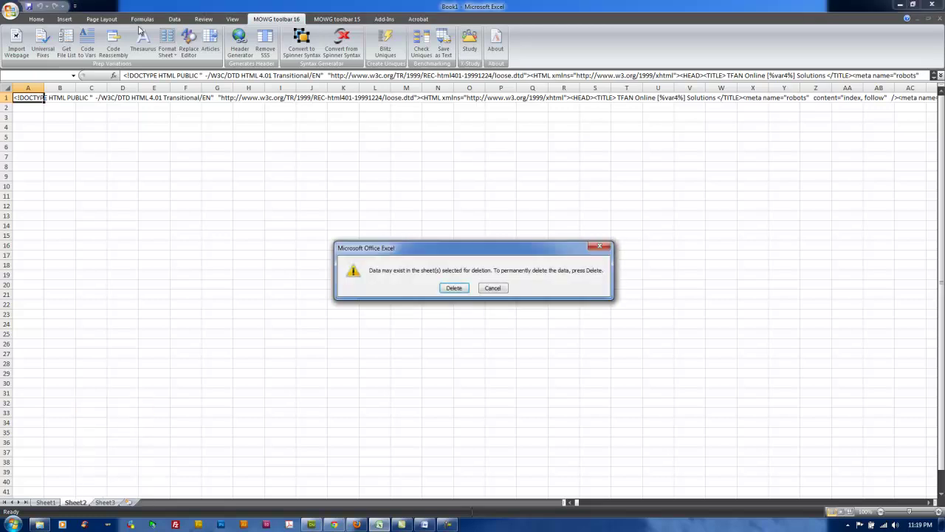
key("Return")
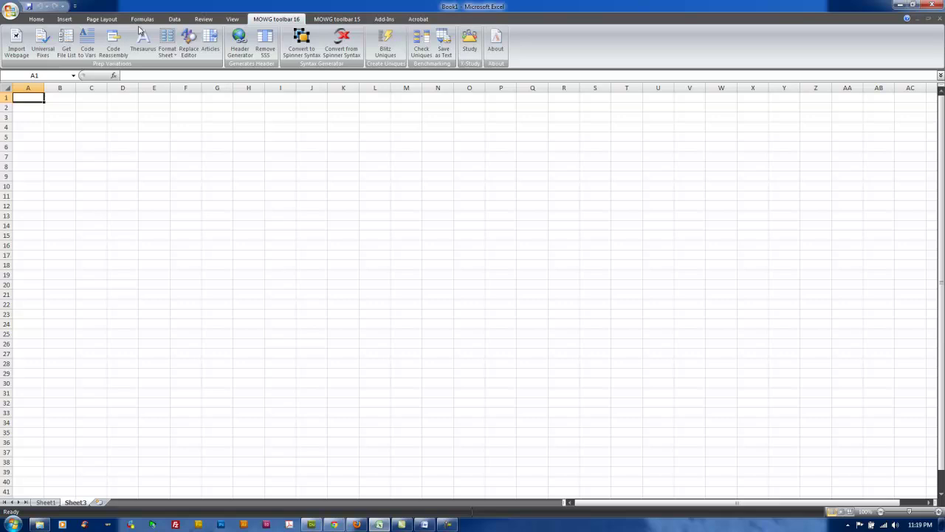
right_click(83, 503)
key("Up")
key("Up")
key("Up")
key("Return")
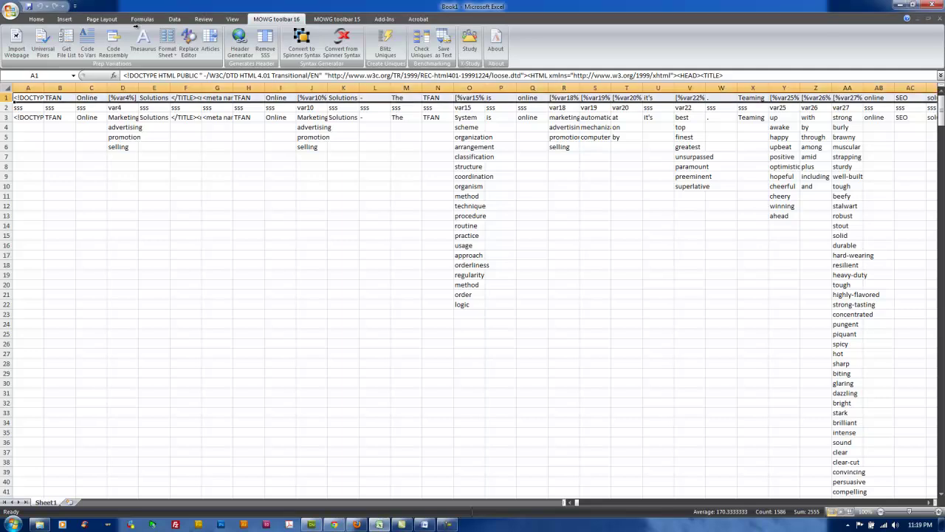
Delete the placeholder row, row 1 of Sheet1, and strip the sss columns with Remove SSS.
right_click(9, 97)
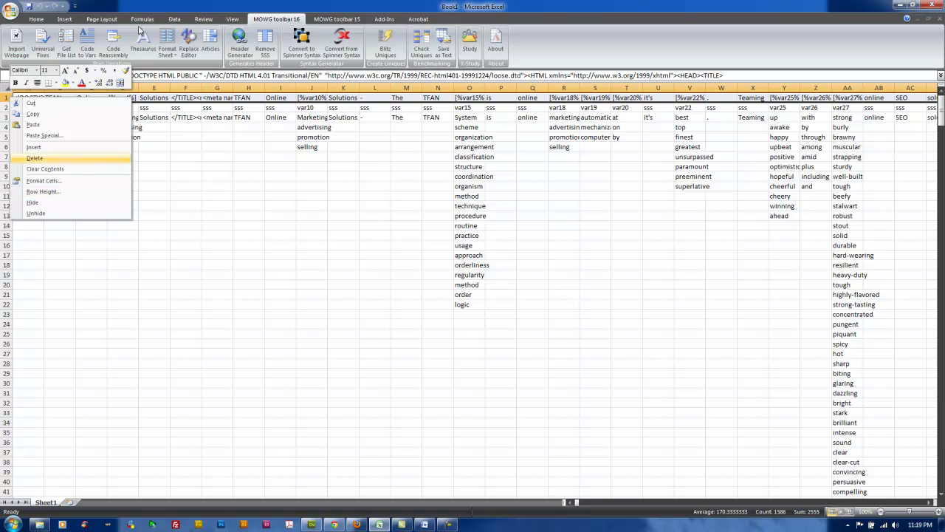
left_click(35, 159)
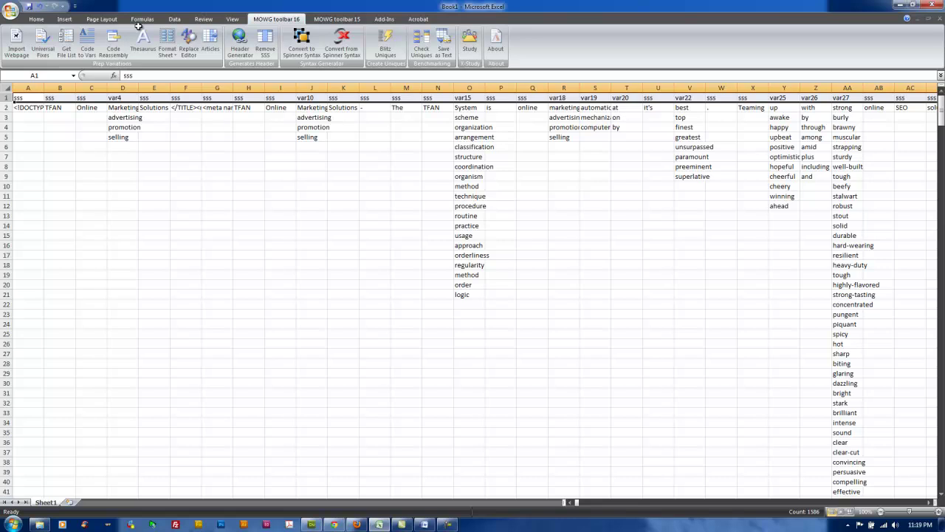
left_click_drag(60, 108, 60, 176)
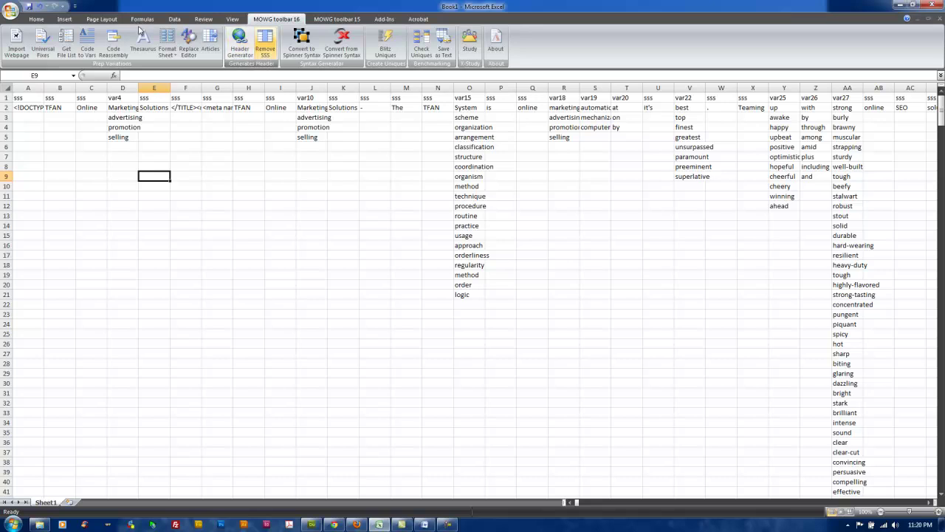
left_click(265, 44)
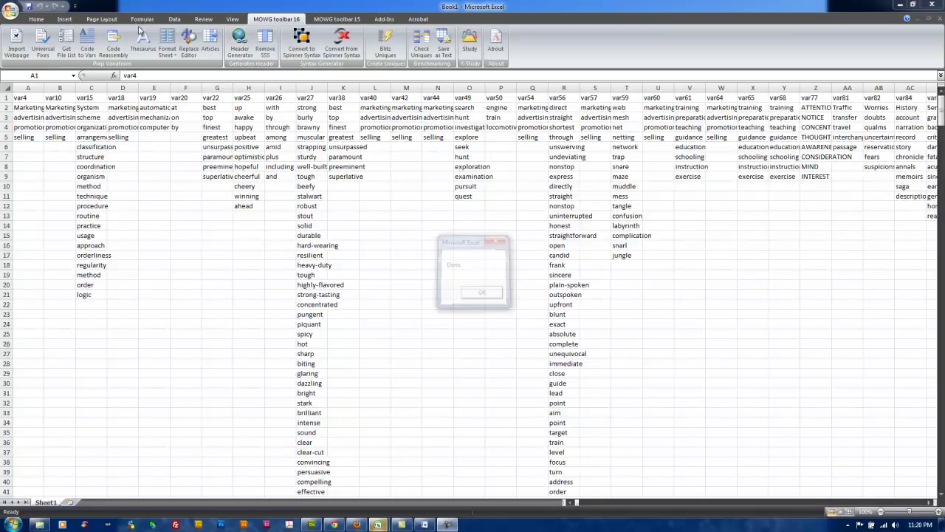
key("Return")
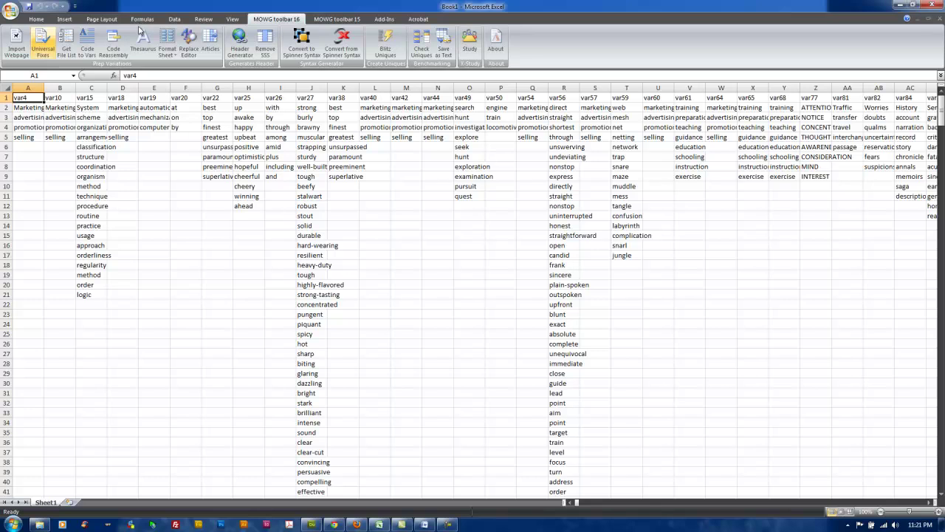
key("alt+f")
key("Up")
key("Up")
key("Up")
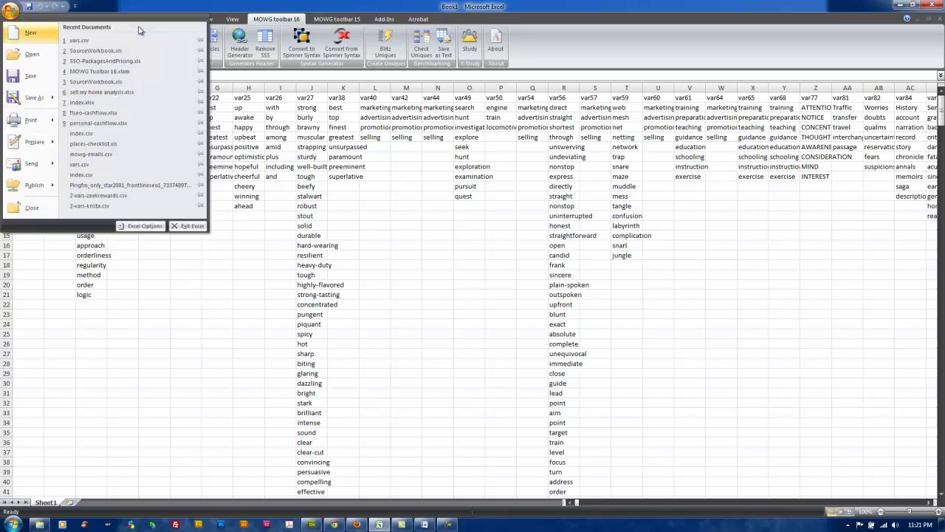
key("Escape")
key("alt+f")
key("Down")
key("Down")
key("Down")
key("Up")
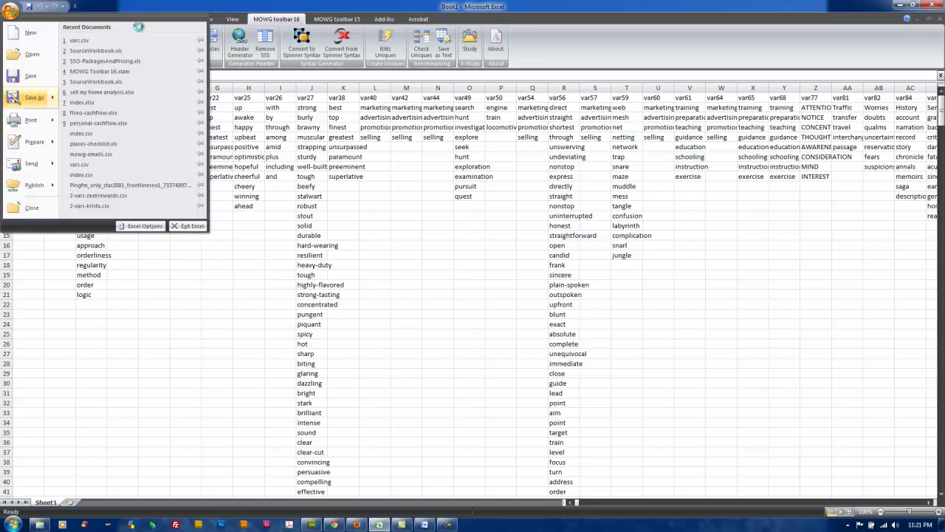
key("Escape")
Start saving the workbook under a new name with CSV (Comma delimited) as the file type.
key("F12")
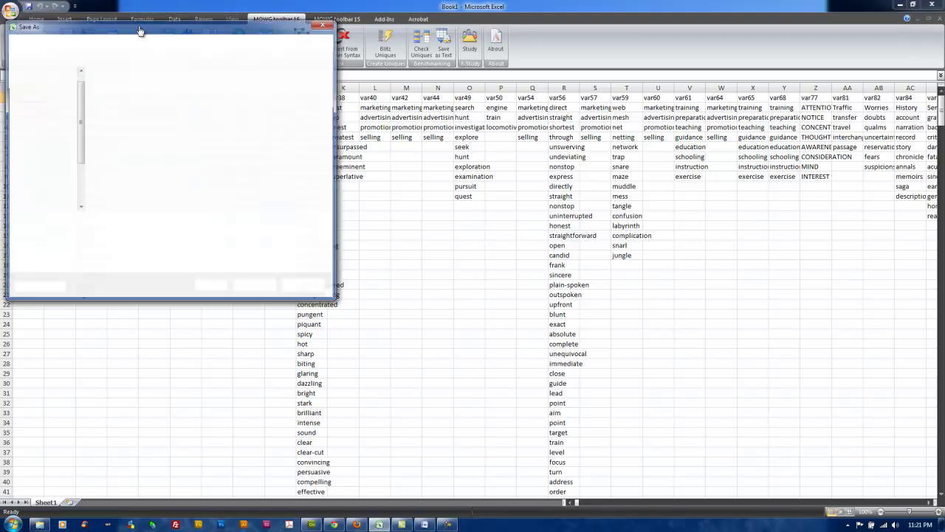
key("Tab")
key("alt+Down")
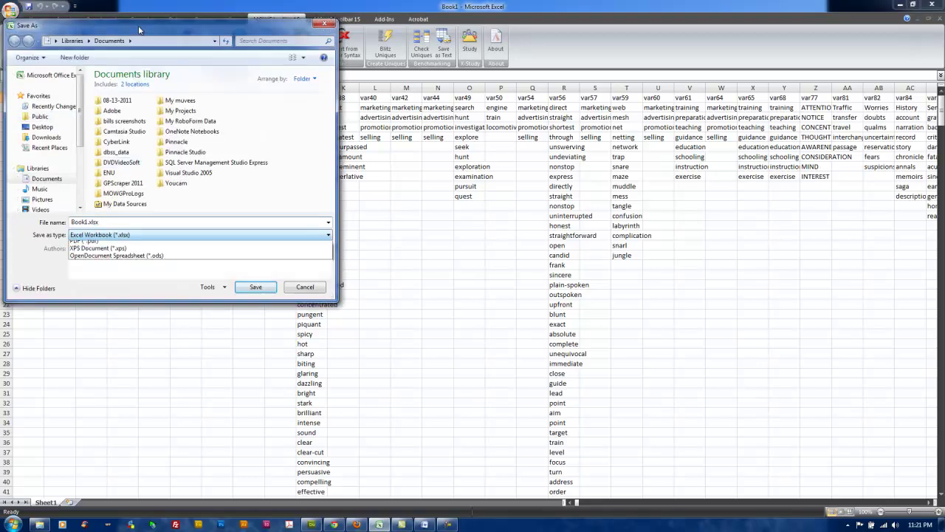
key("Down")
key("Down")
key("Down")
key("Down")
key("Down")
key("Down")
key("Down")
key("Down")
key("Down")
key("Down")
key("Down")
key("Down")
key("Down")
key("Down")
key("Down")
key("Up")
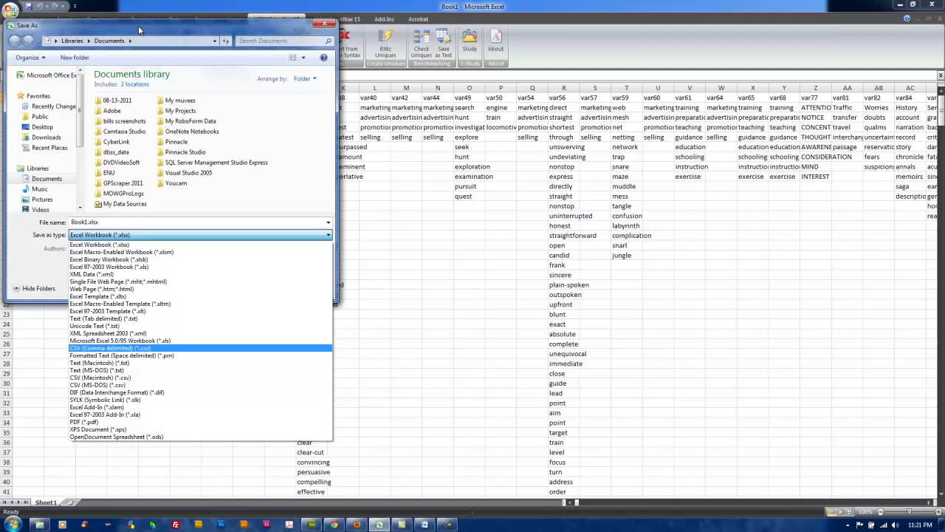
key("Down")
key("Up")
key("Return")
key("shift+Tab")
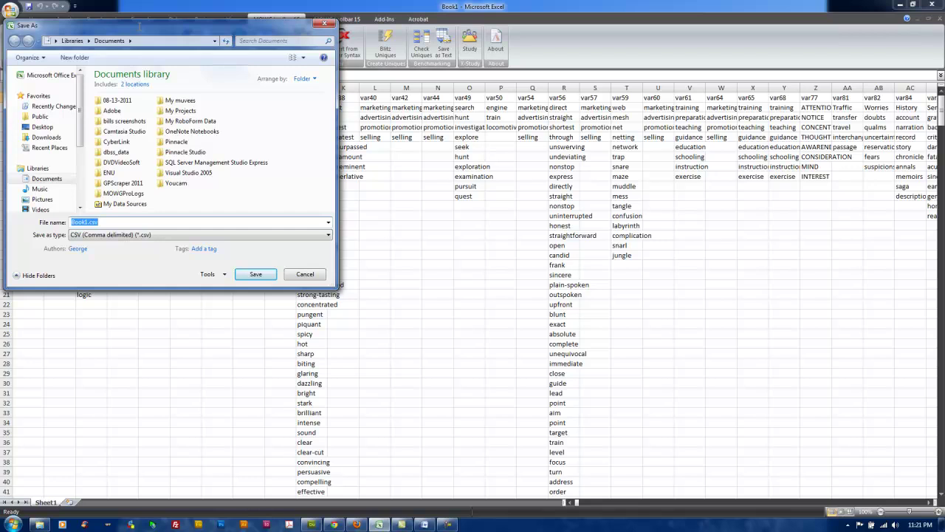
Save the file as vars in the folder C:\ProRuns\webinar.
type("vars")
left_click_drag(80, 108, 80, 165)
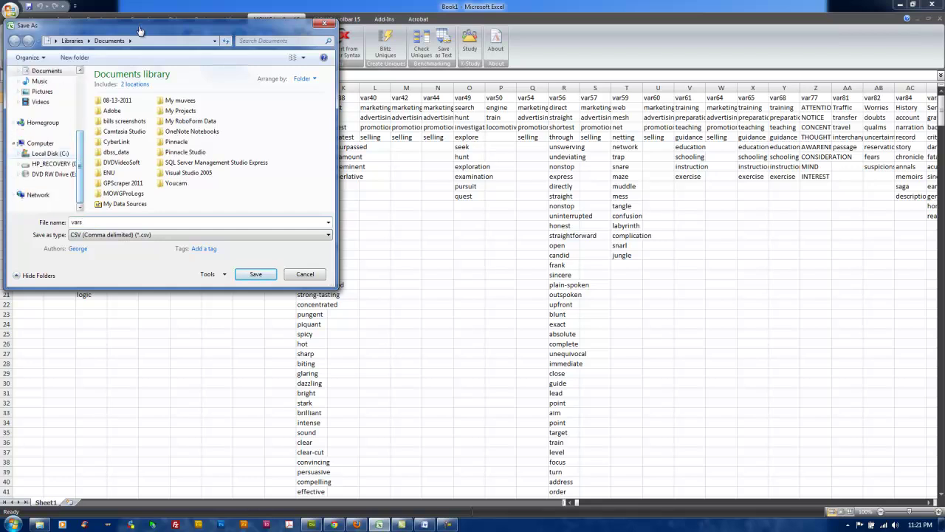
left_click(50, 154)
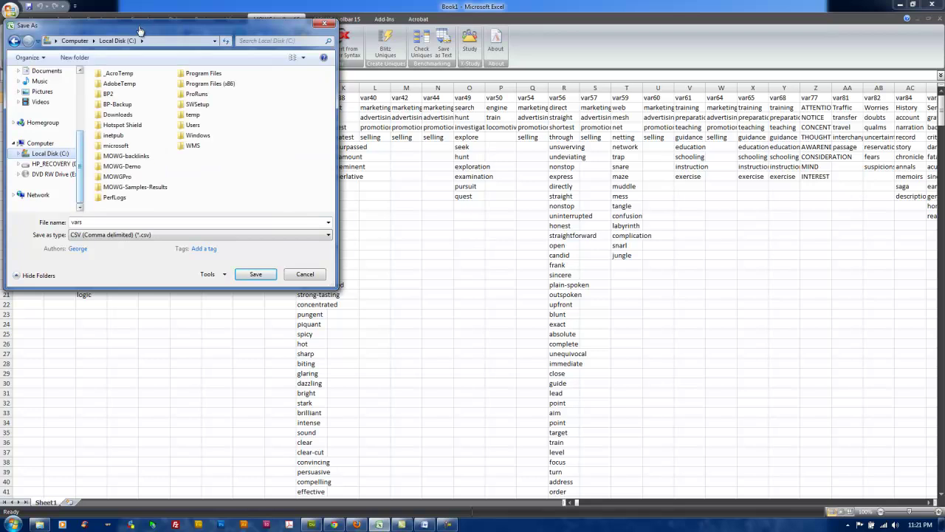
double_click(197, 93)
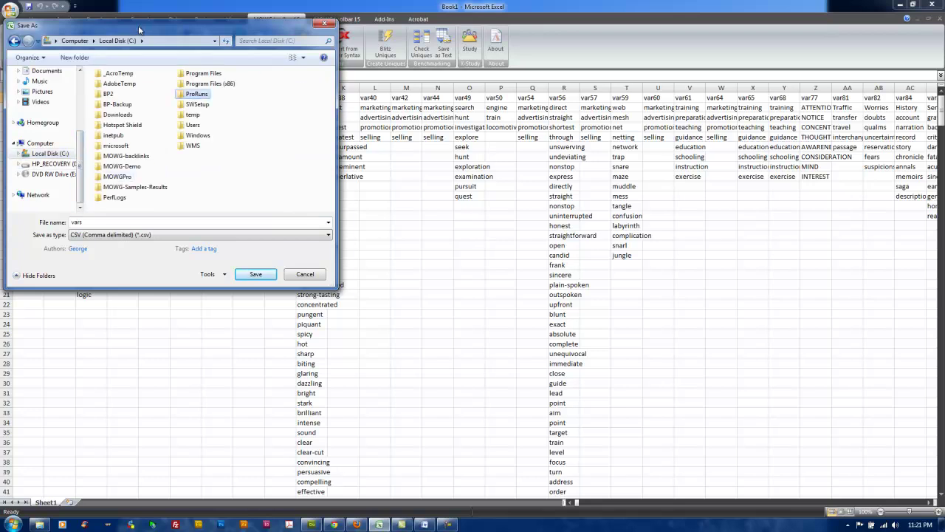
double_click(116, 158)
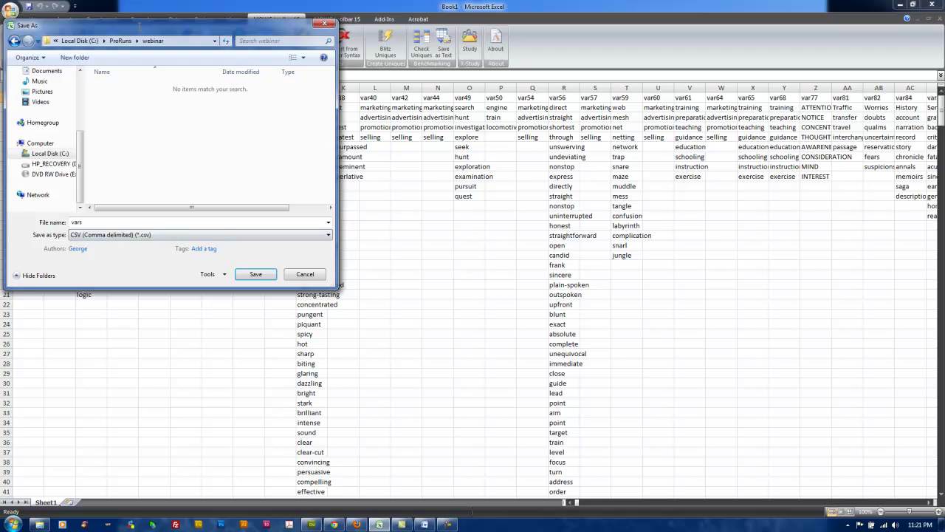
key("Tab")
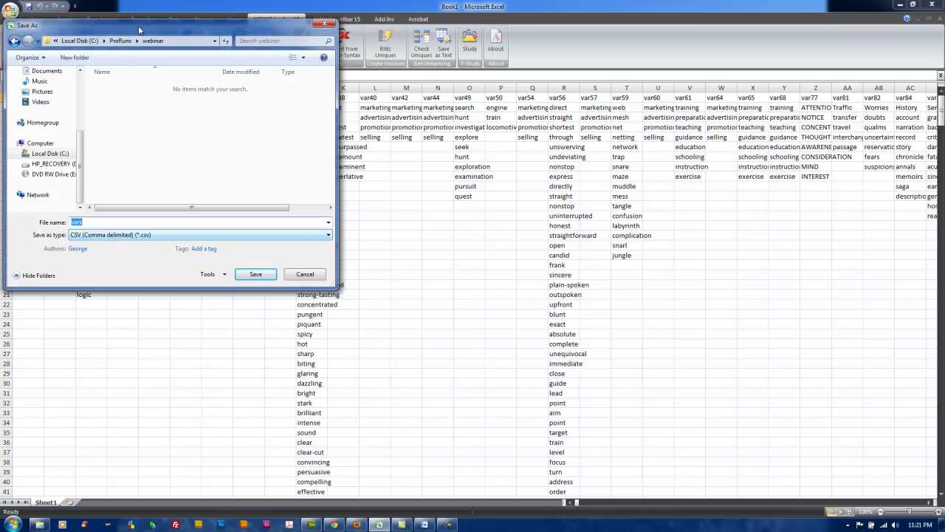
key("Return")
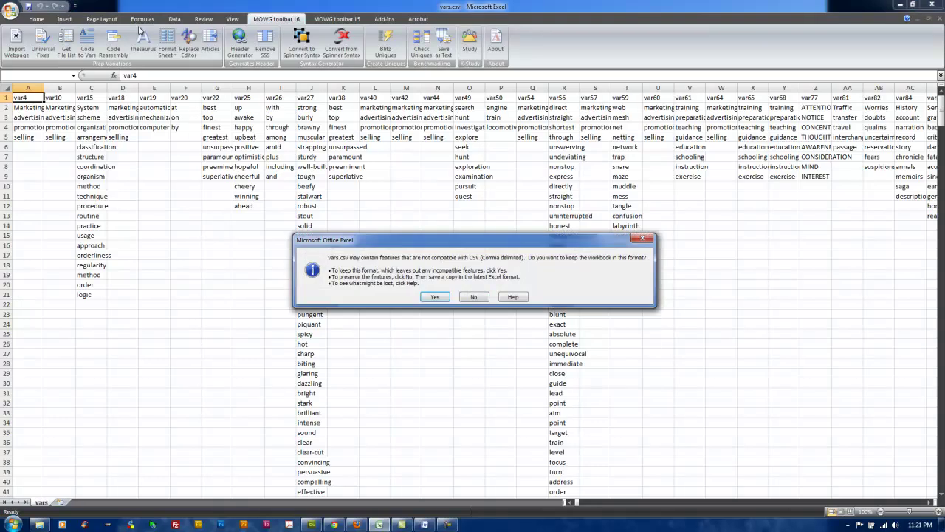
Keep vars.csv in the CSV format and close Excel without saving changes again.
key("Return")
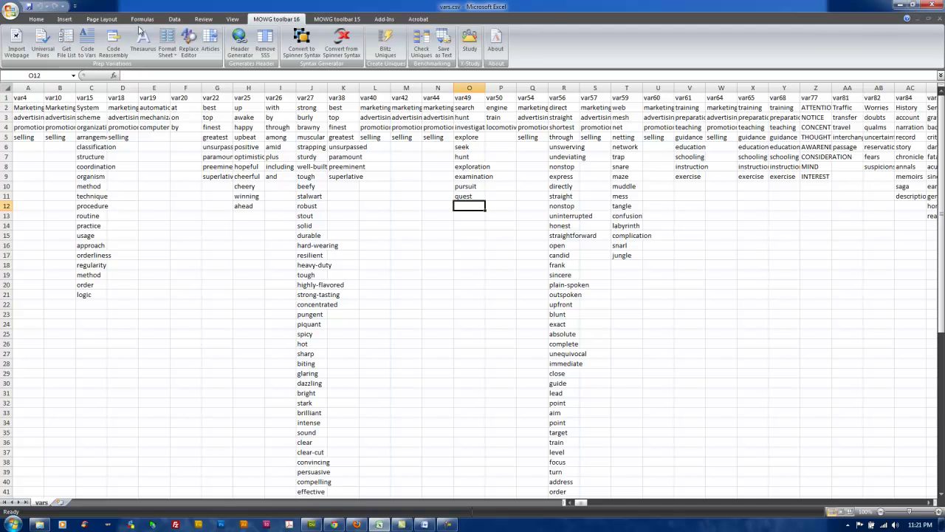
key("alt+F4")
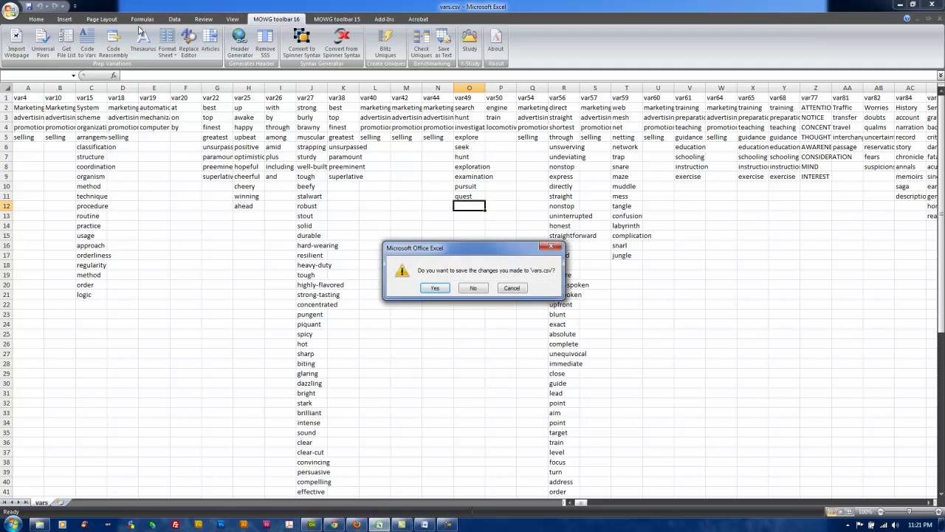
key("n")
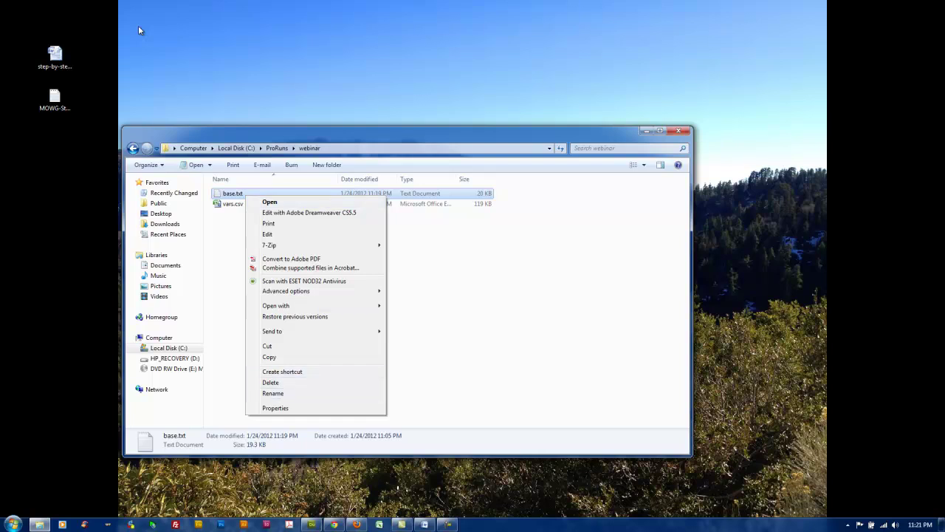
Rename base.txt in the webinar folder as base.html, accepting the extension change.
key("Up")
key("Return")
key("End")
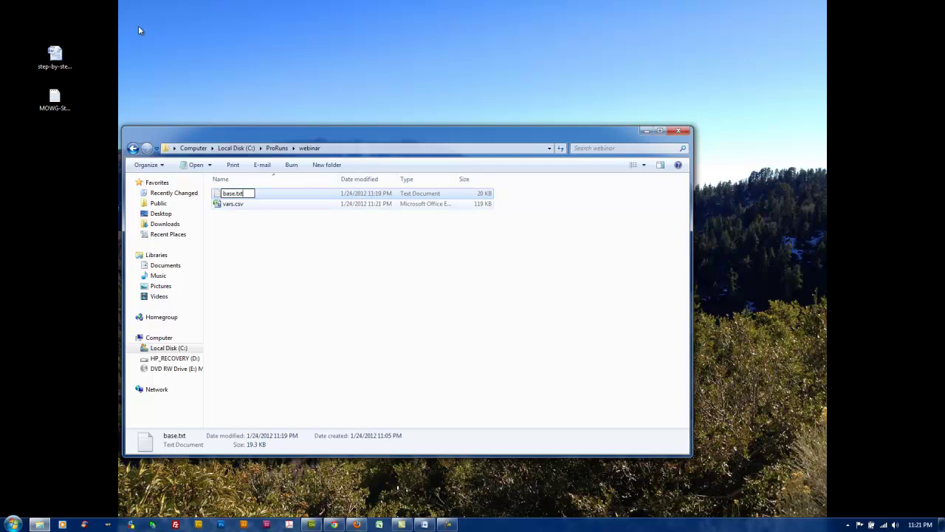
key("BackSpace")
key("BackSpace")
key("BackSpace")
type("html")
key("Return")
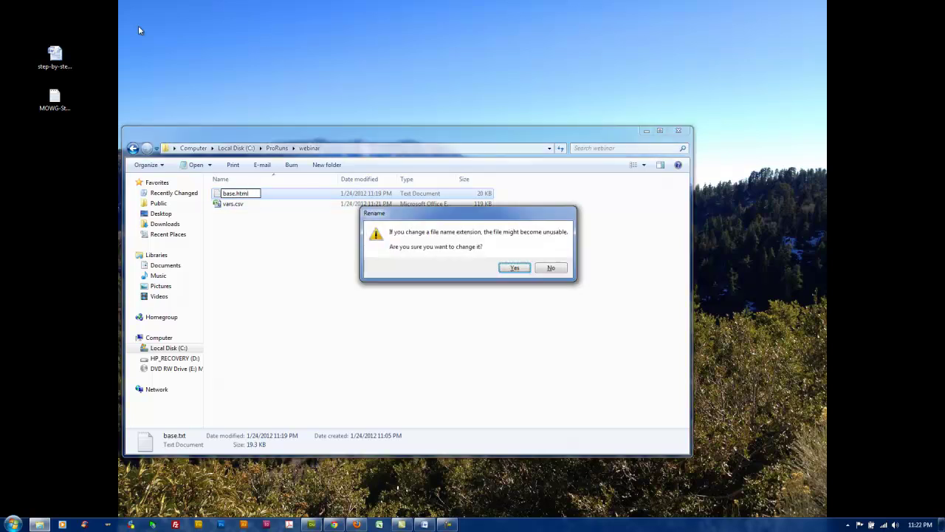
key("Return")
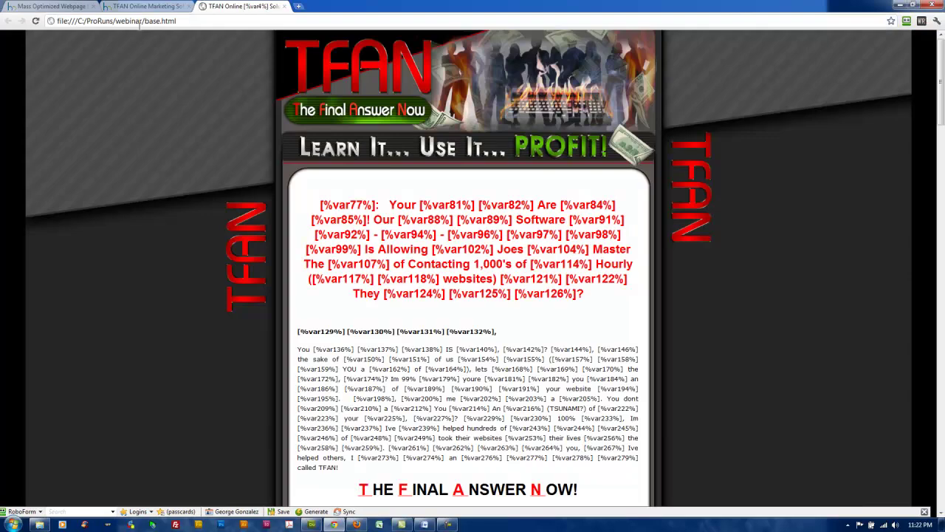
Examine how the numbered variable placeholders appear in the headline and body text throughout the base.html webpage.
scroll(140, 26, "down", 7)
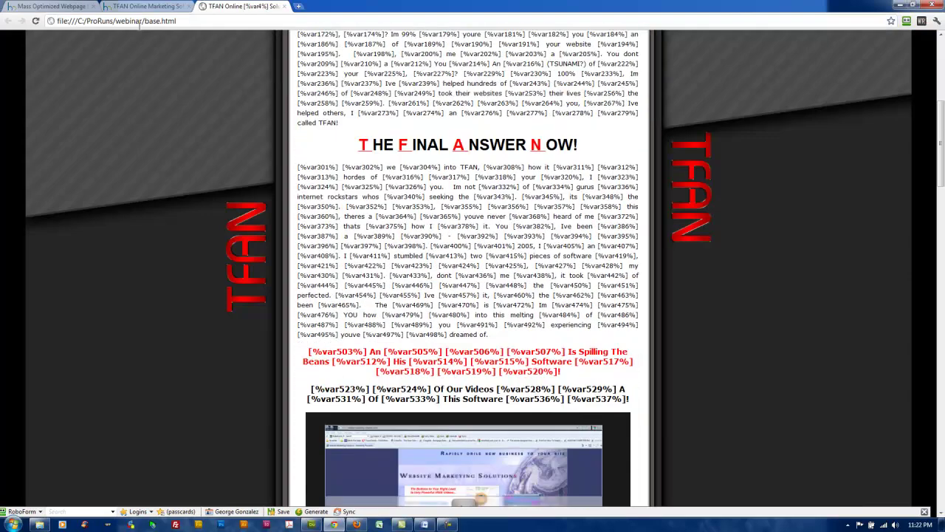
scroll(140, 26, "up", 1)
scroll(139, 26, "up", 4)
scroll(139, 28, "down", 8)
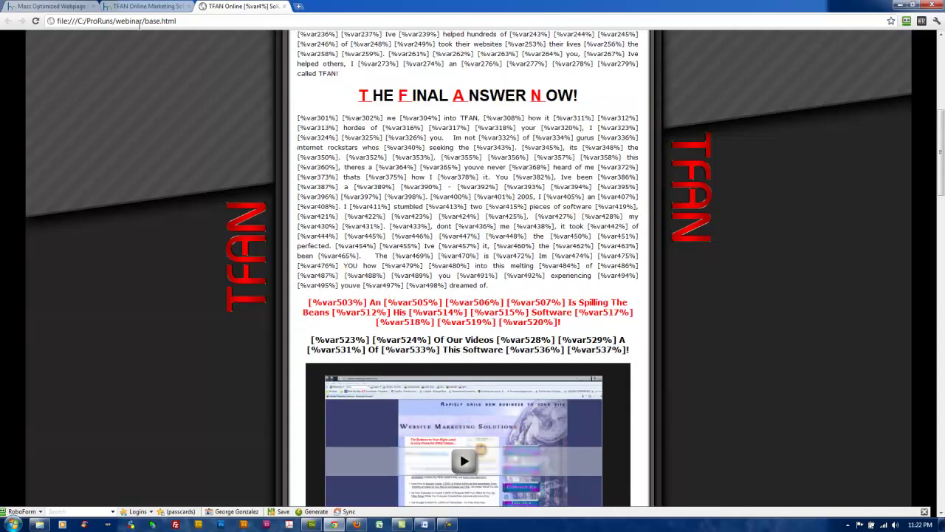
scroll(139, 28, "down", 9)
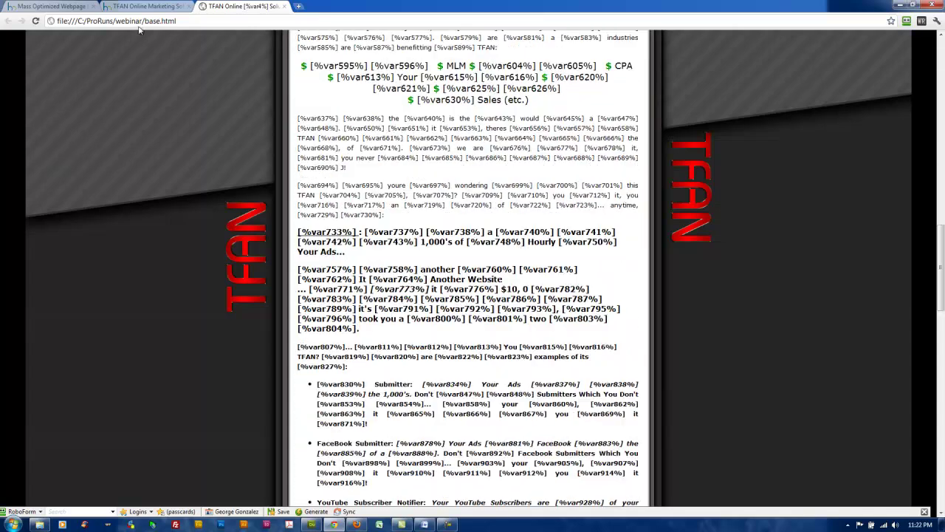
scroll(139, 26, "down", 6)
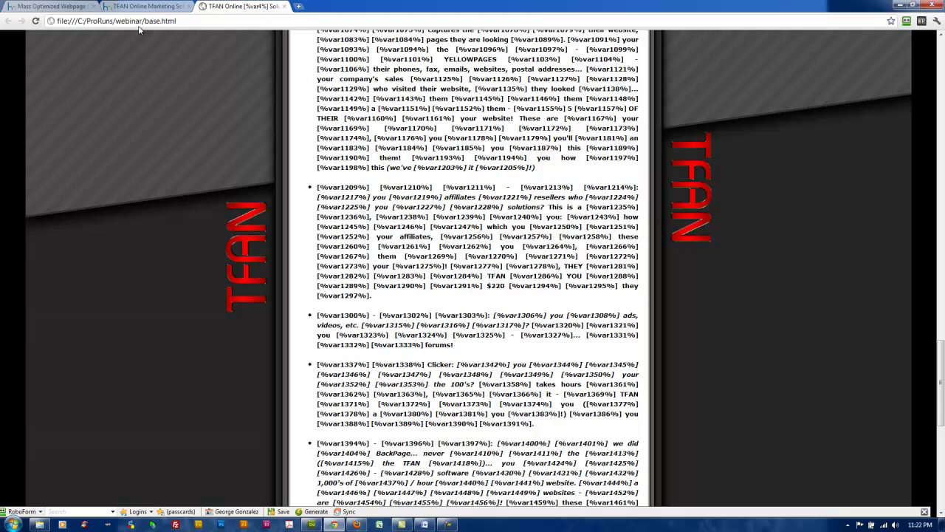
scroll(139, 26, "up", 3)
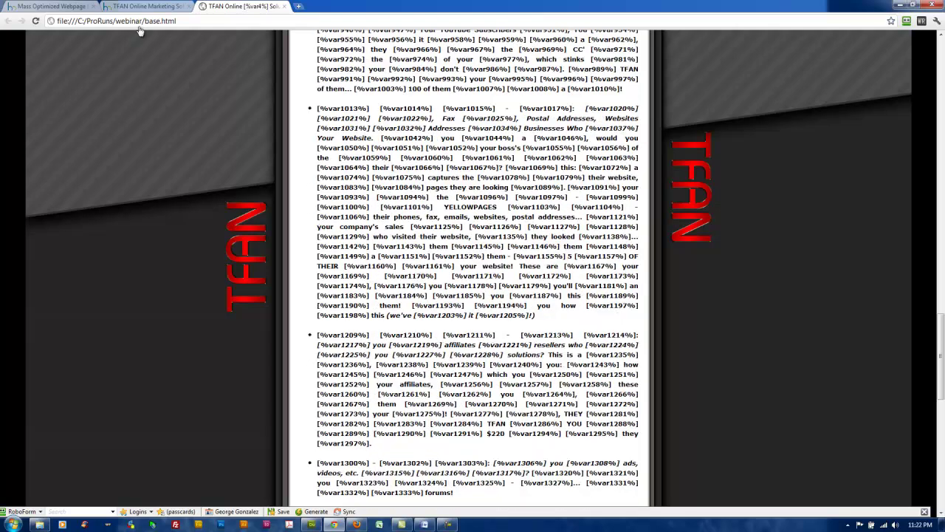
scroll(139, 28, "up", 15)
scroll(139, 26, "up", 5)
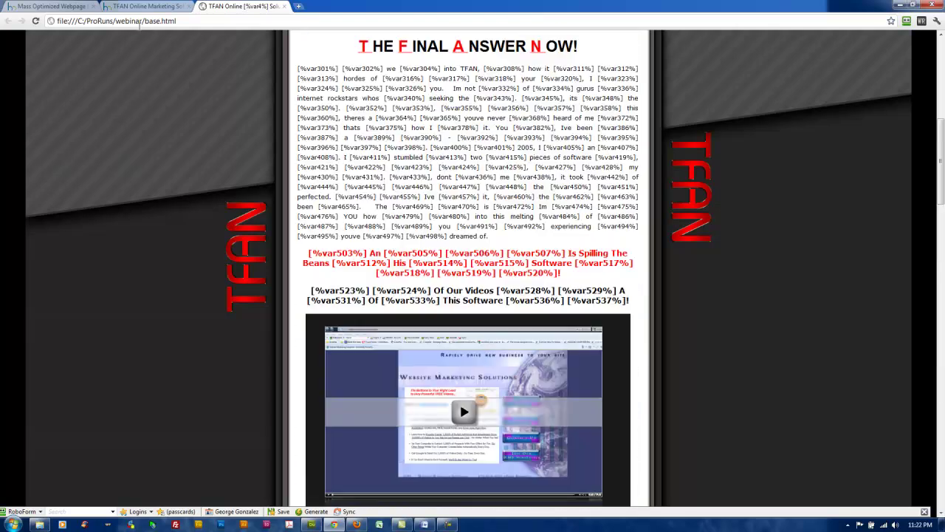
scroll(140, 27, "up", 6)
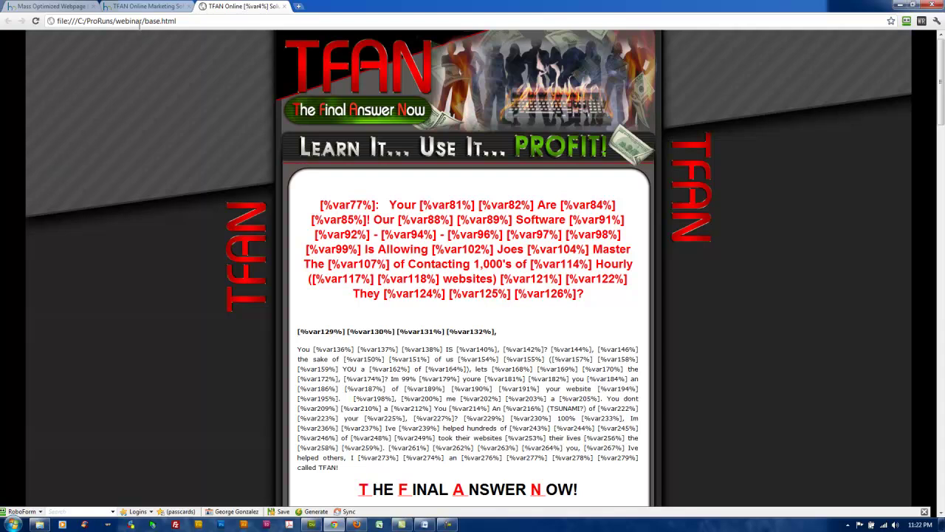
mouse_move(320, 205)
left_mouse_down()
mouse_move(479, 265)
mouse_move(484, 379)
left_mouse_up()
left_click(485, 379)
Switch to Excel and reduce the vars.csv window to half the screen width at full height.
key("alt+Tab")
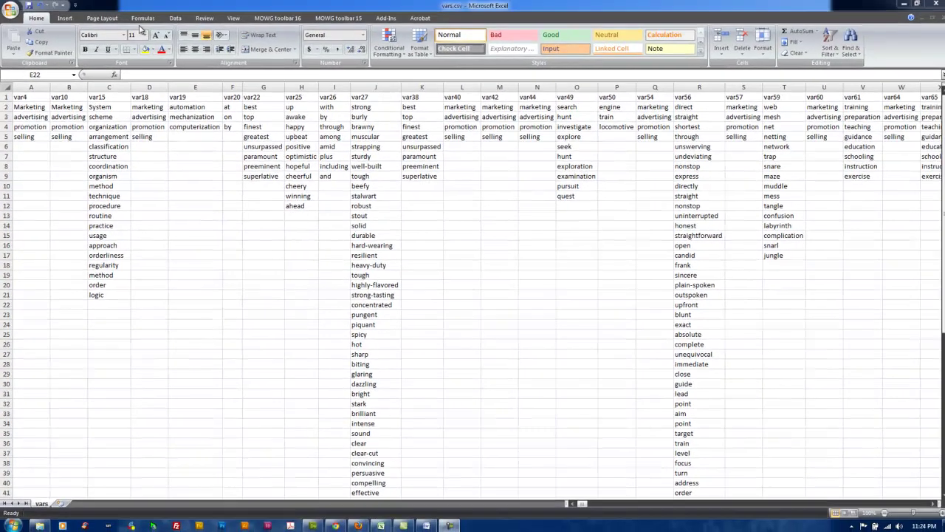
left_click(914, 5)
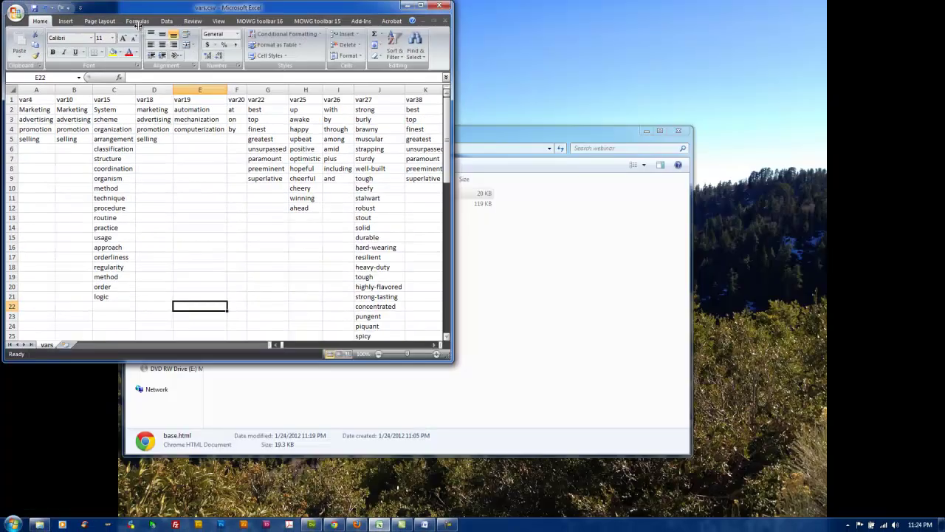
key("super+shift+Up")
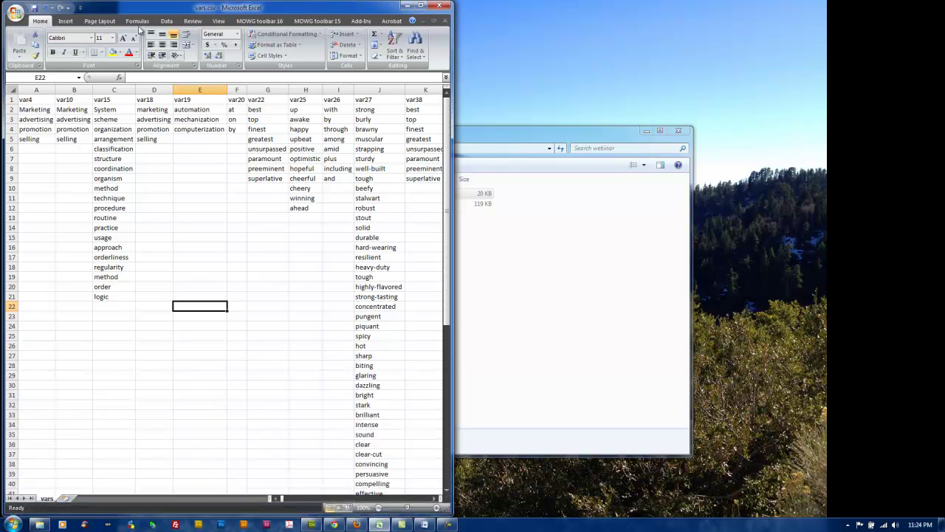
Open base.html from the webinar folder in Dreamweaver and go to the end of its source code.
key("alt+Tab")
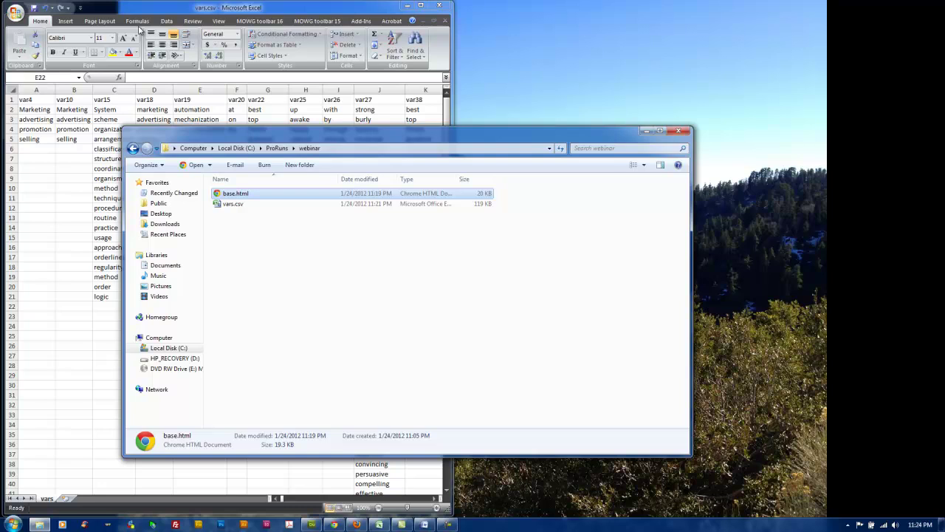
left_click(210, 164)
left_click(223, 179)
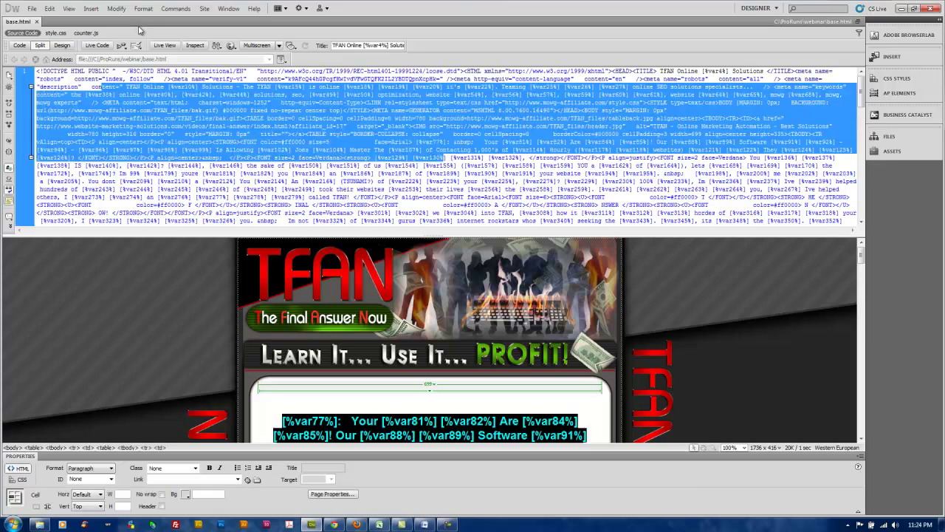
key("ctrl+End")
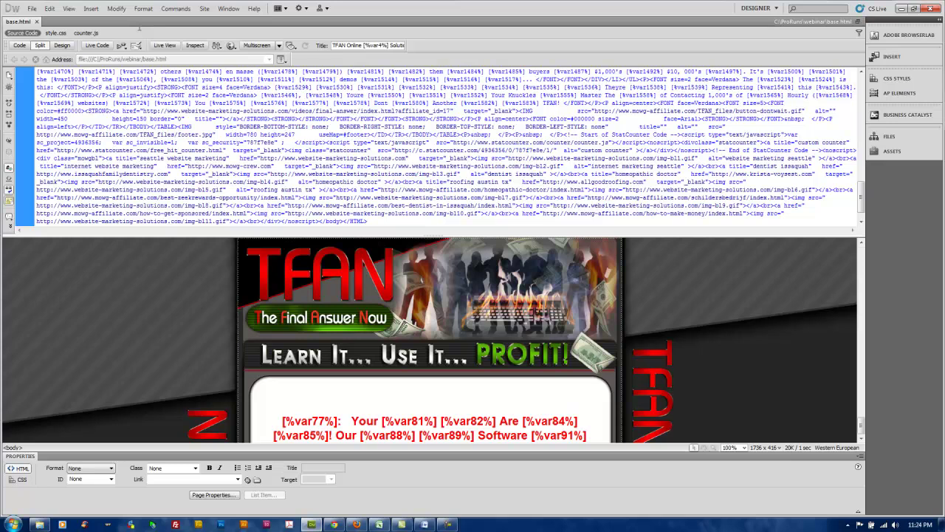
left_click(298, 150)
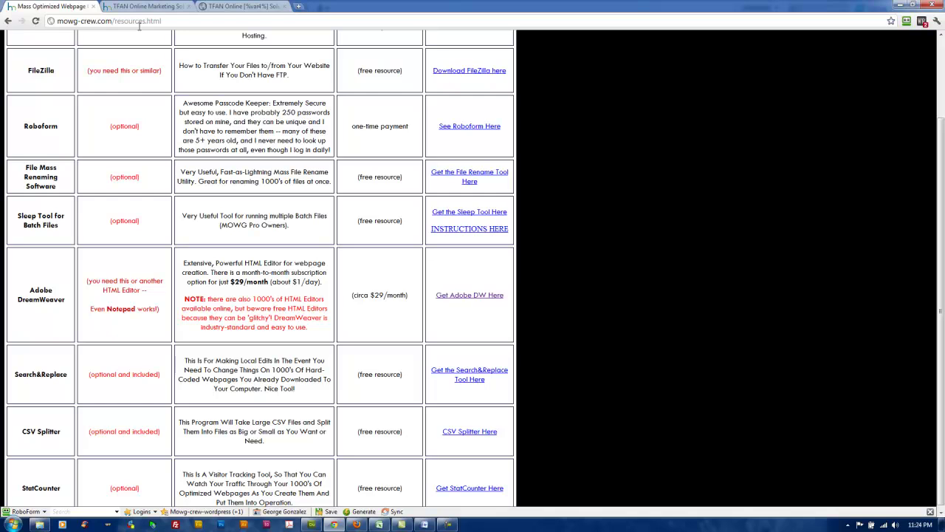
Review the Adobe DreamWeaver entry on the mowg-crew.com resources page and Adobe's buying guide for subscriptions and suite editions.
mouse_move(186, 263)
left_mouse_down()
mouse_move(285, 281)
mouse_move(223, 263)
left_mouse_up()
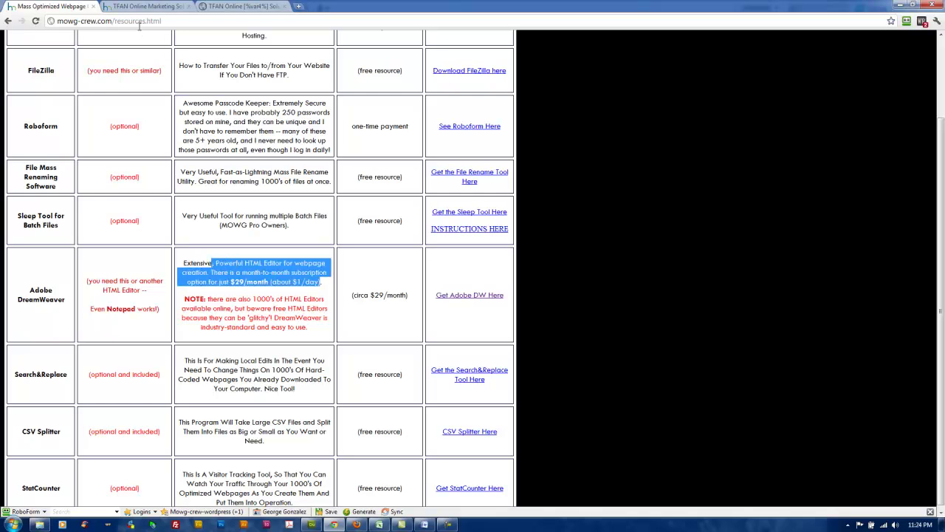
left_click(139, 31)
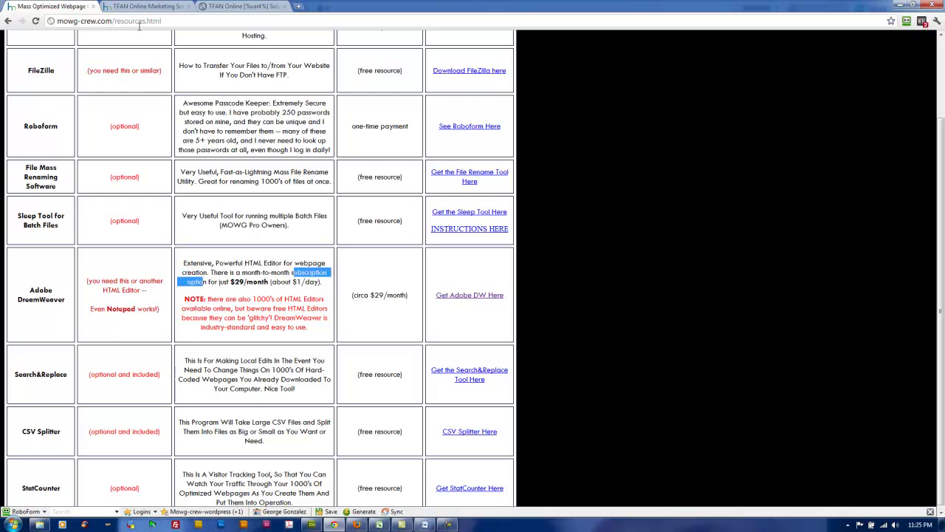
left_click(140, 30)
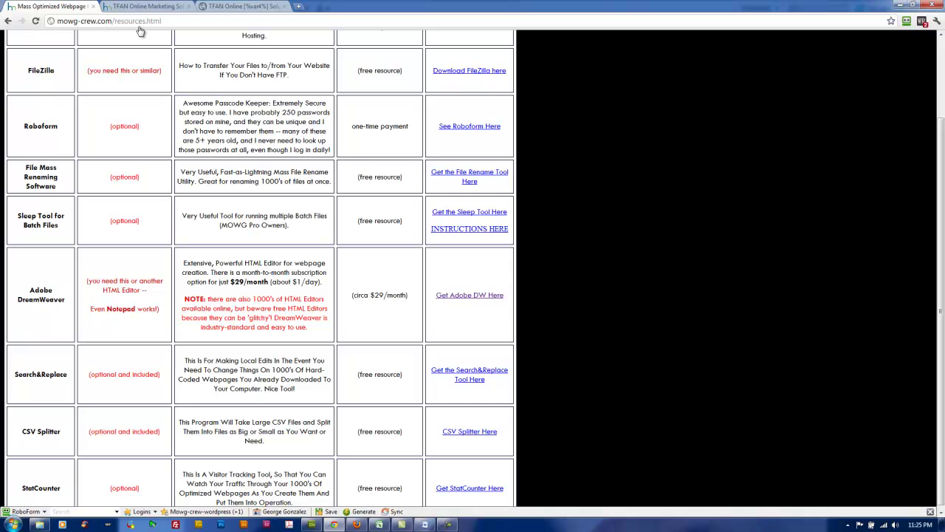
left_click(470, 296)
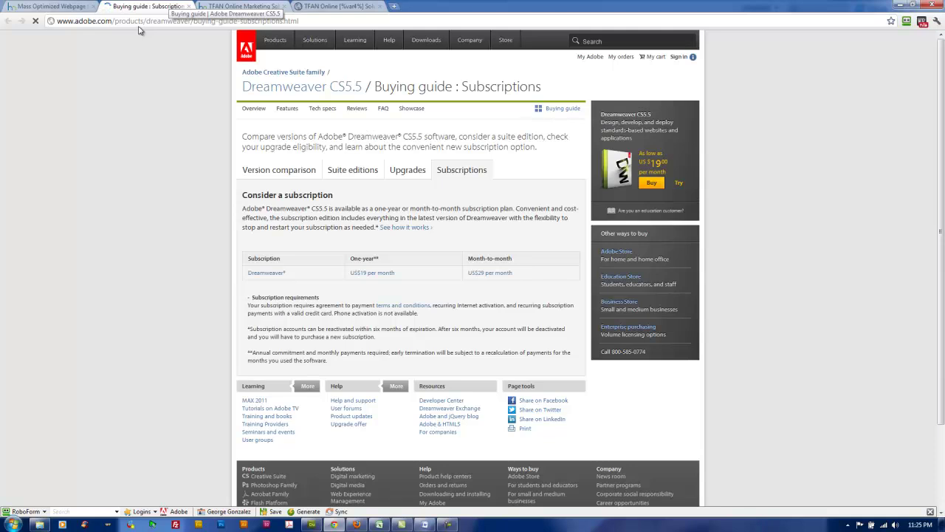
key("ctrl+shift+Tab")
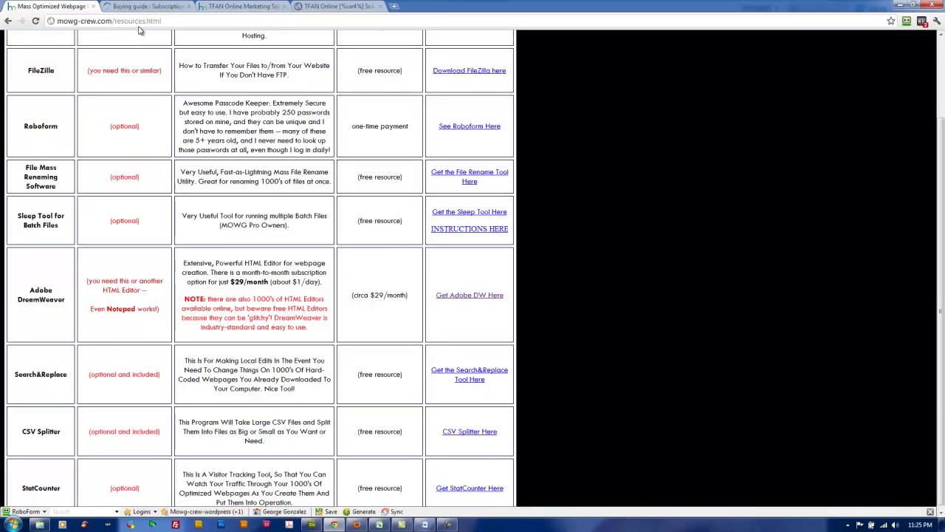
key("ctrl+Tab")
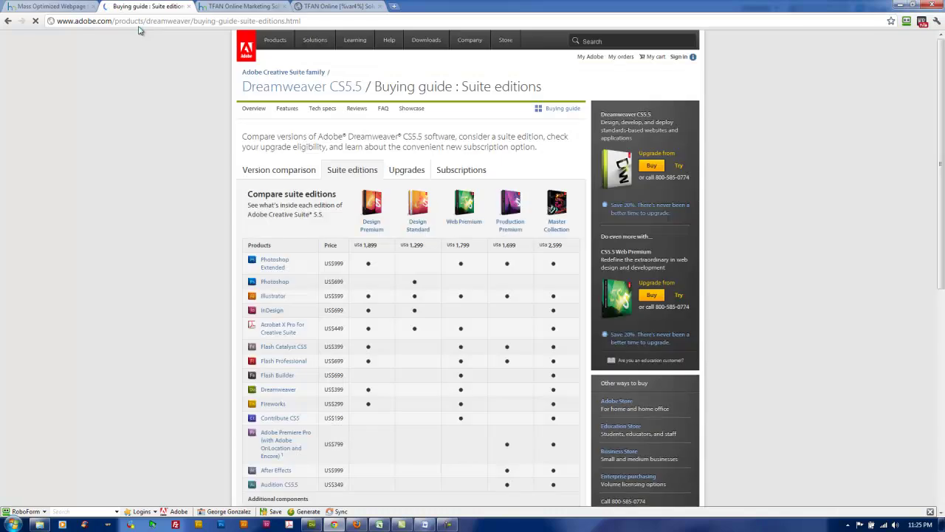
Switch back to Dreamweaver, arrange base.html beside the vars.csv workbook, and minimize the webinar folder window.
key("alt+Tab")
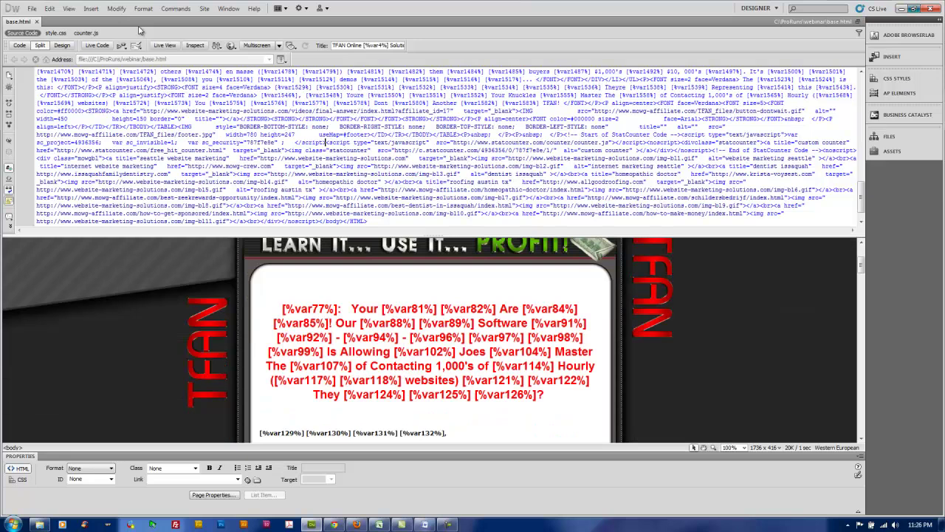
left_click(914, 9)
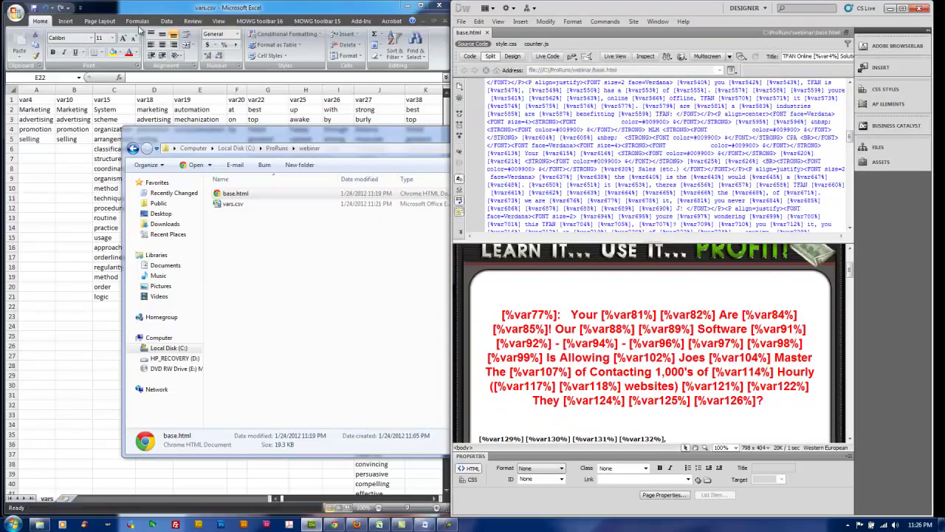
key("alt+Tab")
key("super+Down")
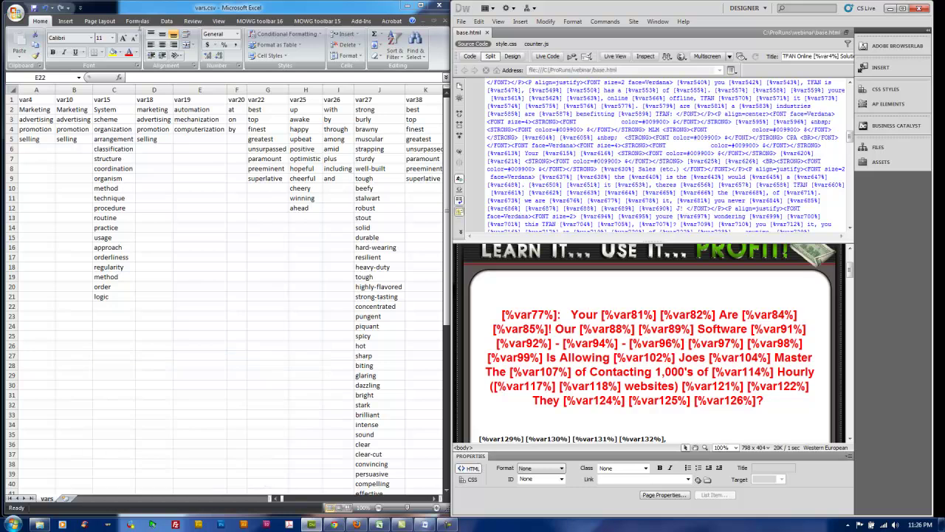
left_click_drag(648, 154, 648, 161)
left_click(648, 106)
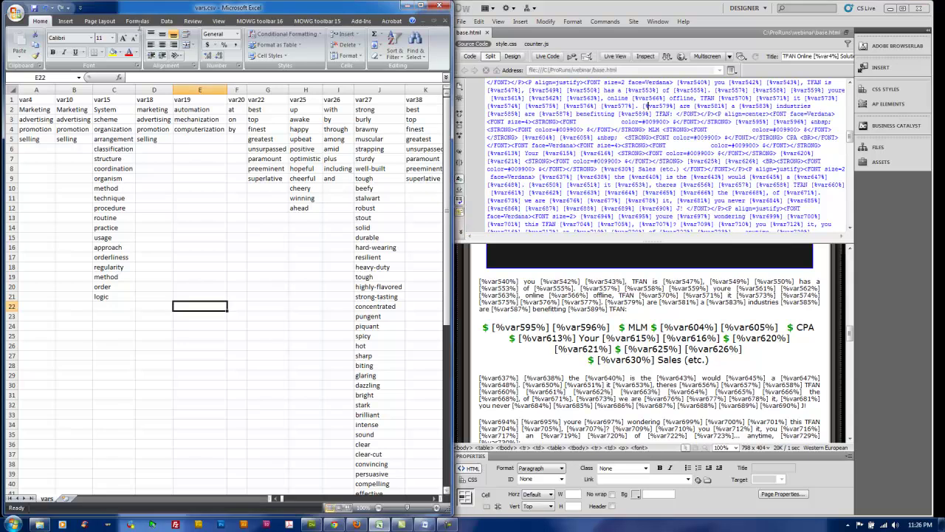
Inspect the word variations listed under var4 in cells A2:A5 of vars.csv.
left_click(138, 31)
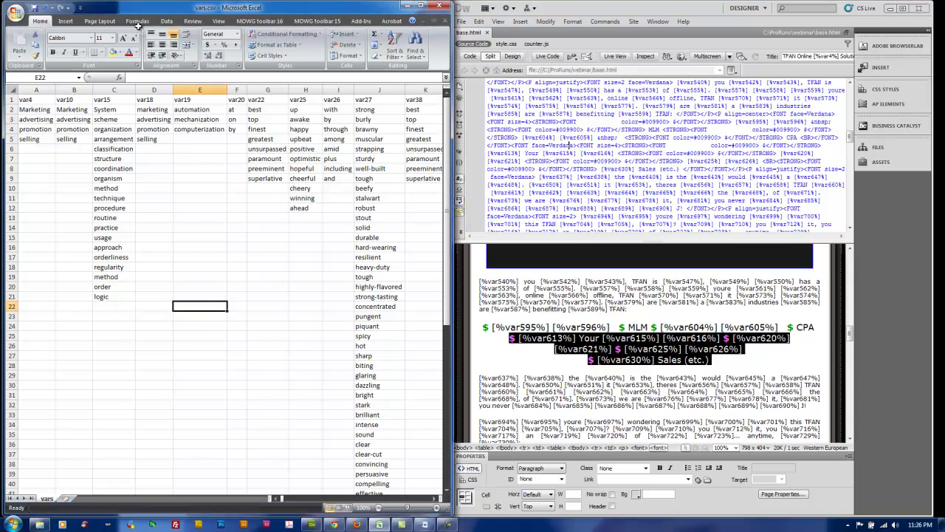
key("ctrl+Home")
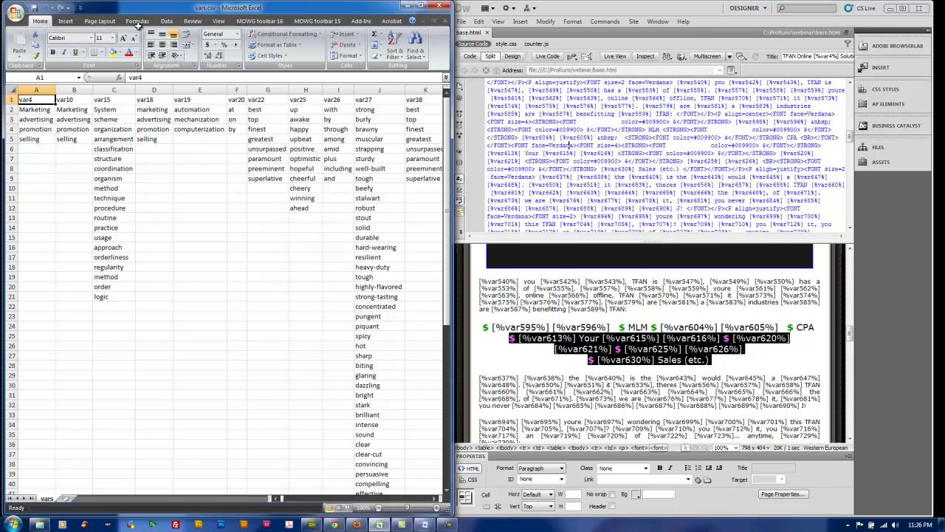
key("Down")
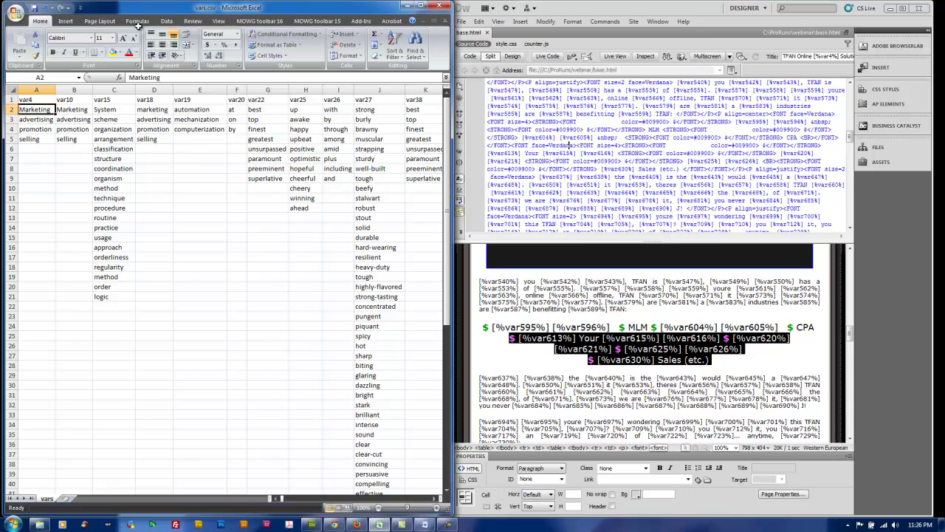
key("shift+Down")
key("shift+Down")
key("shift+Down")
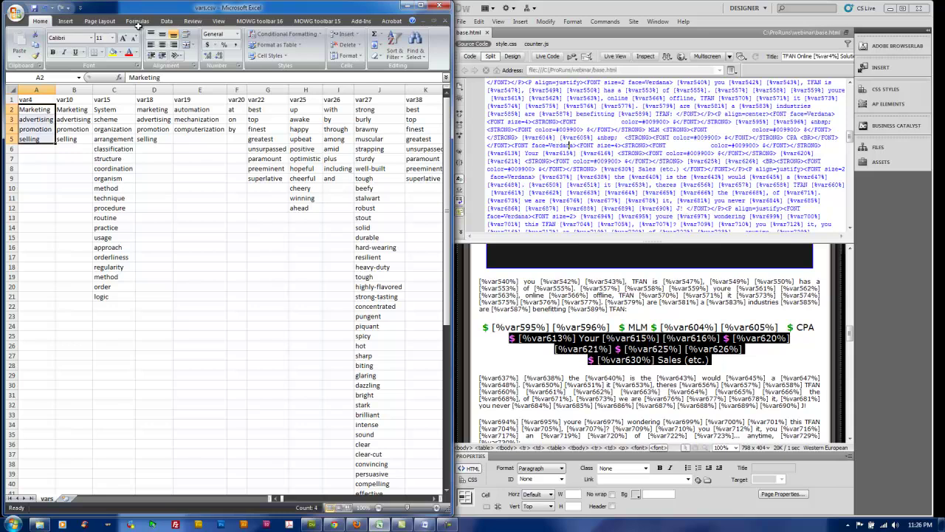
key("Up")
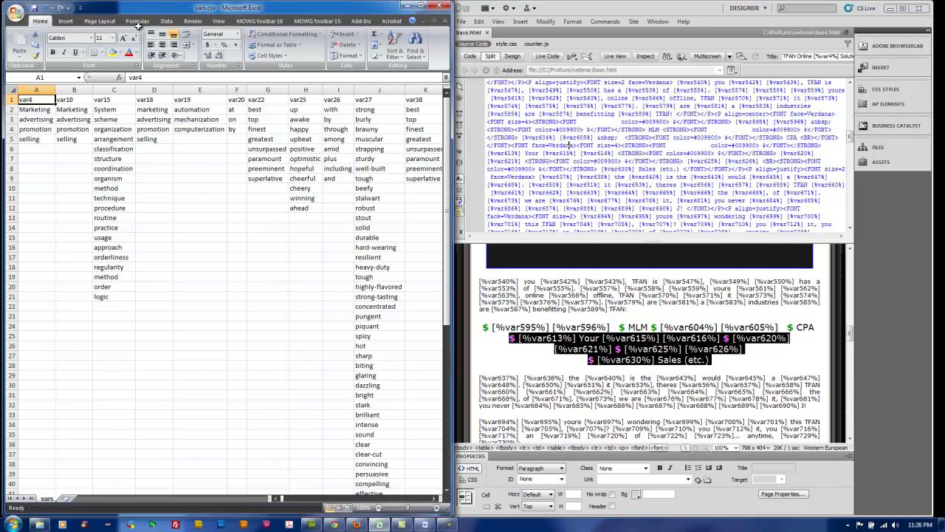
Look through the variable headers in row 1 of vars.csv as far as var42, ending back at var4 in cell A1.
key("Right")
key("Right")
key("Right")
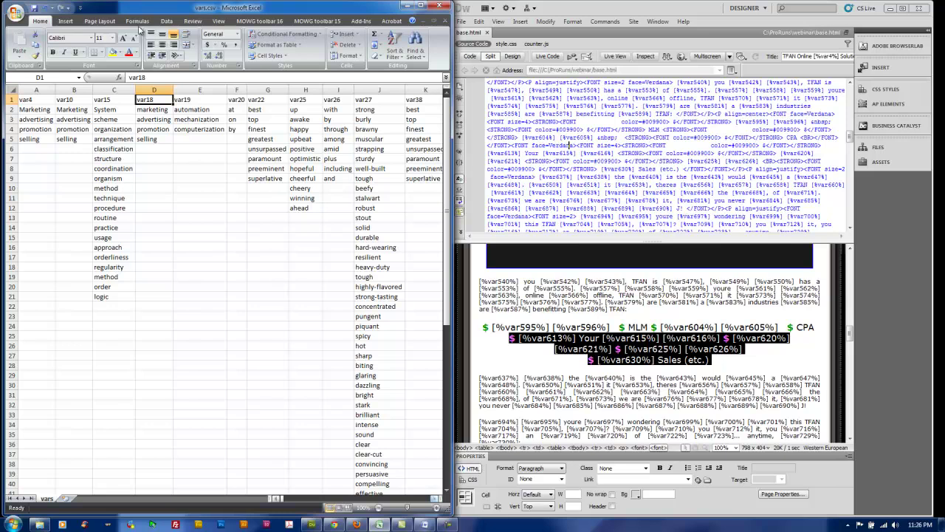
left_click(434, 499)
left_click(434, 498)
left_click(391, 109)
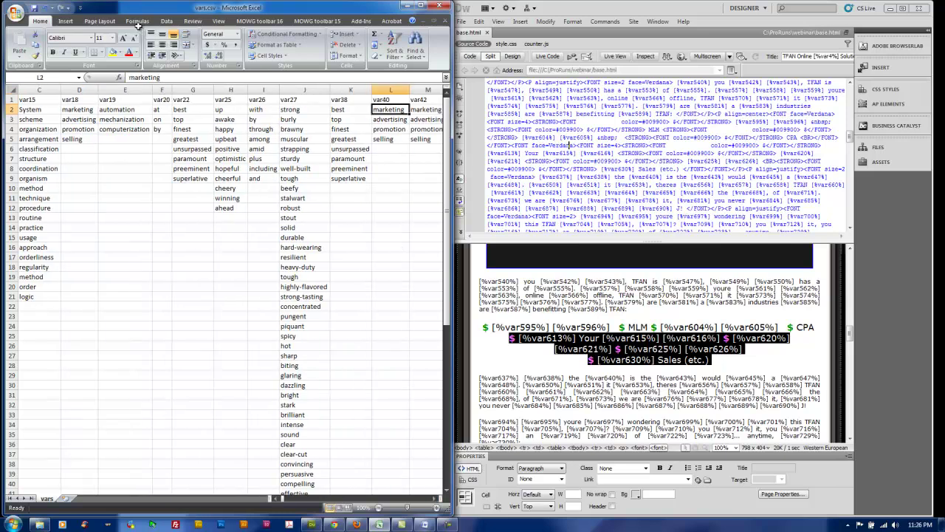
key("Right")
key("Up")
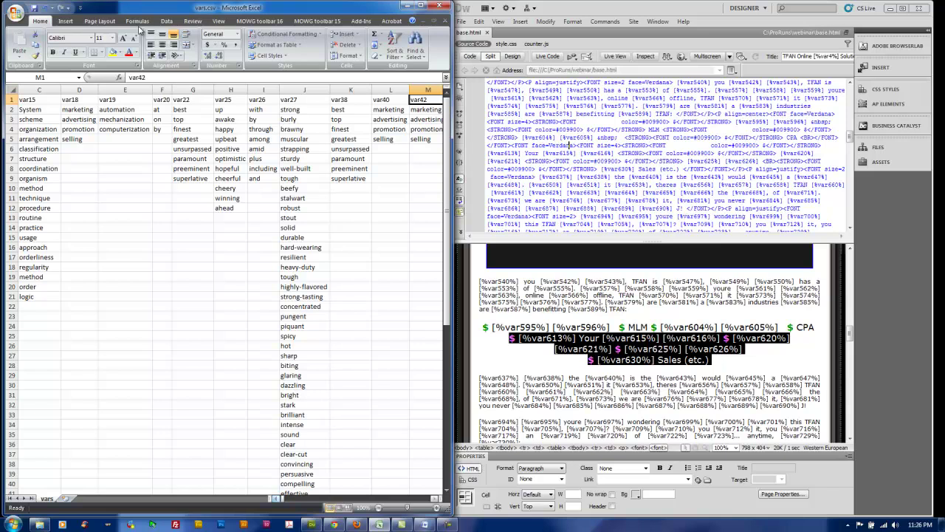
scroll(139, 28, "left", 2)
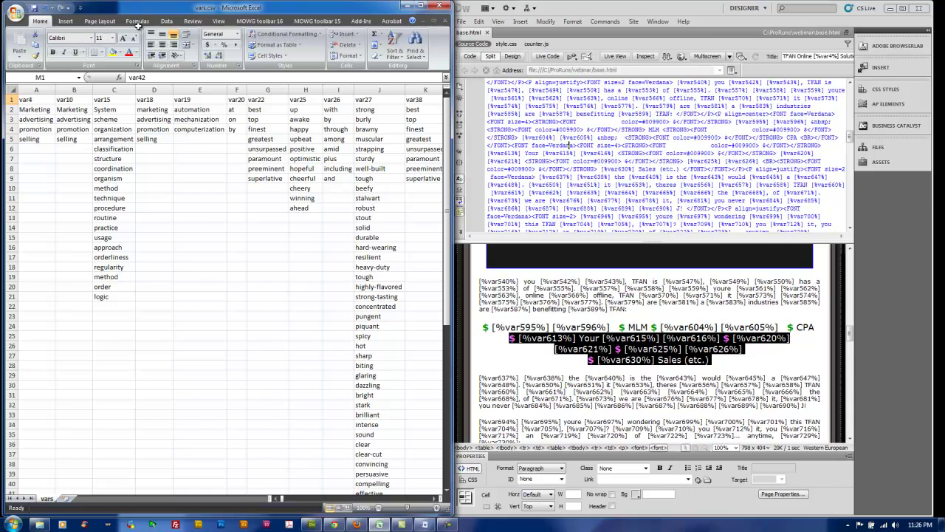
key("Home")
key("Right")
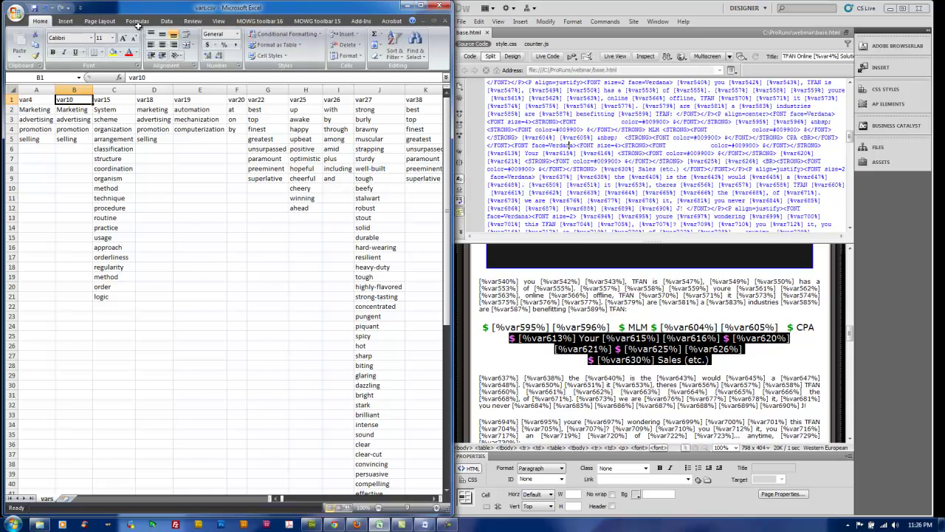
key("Left")
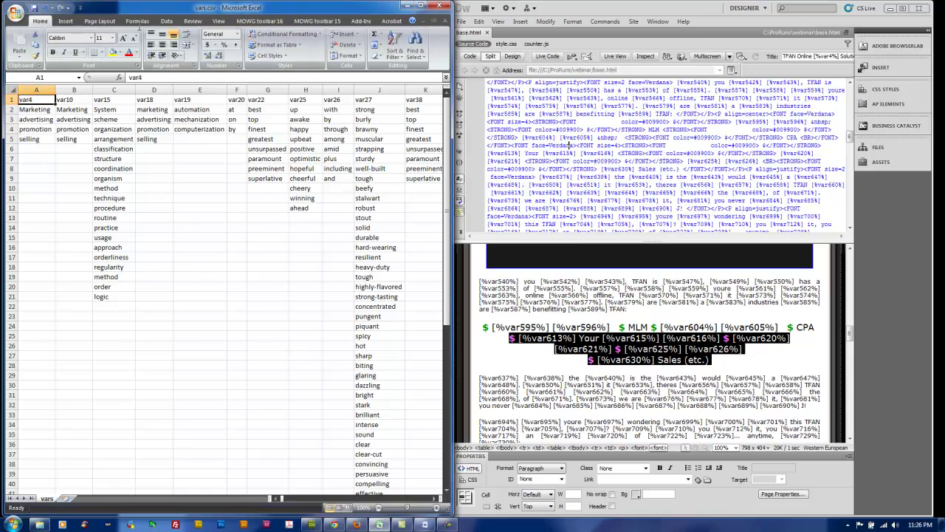
Enclose the var4 header in cell A1 of vars.csv in square brackets so it reads [var4].
key("F2")
type("]")
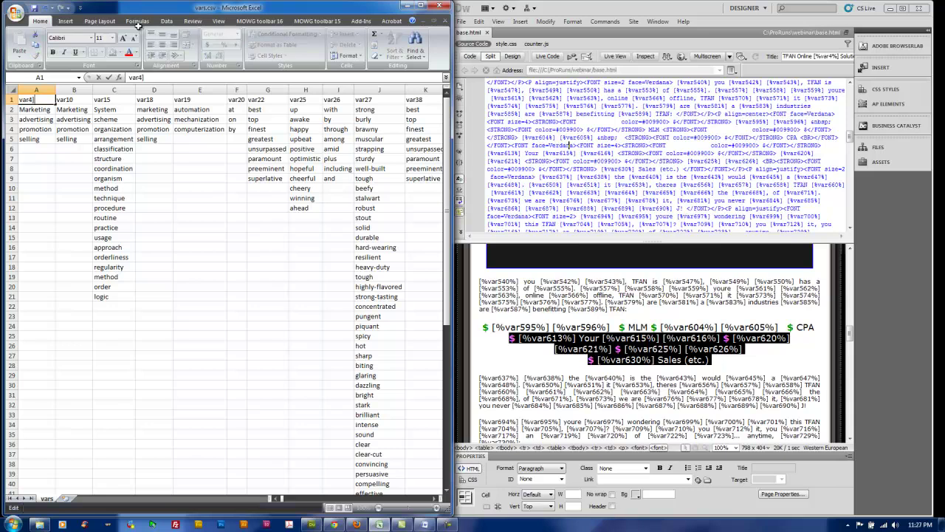
type("[")
key("Return")
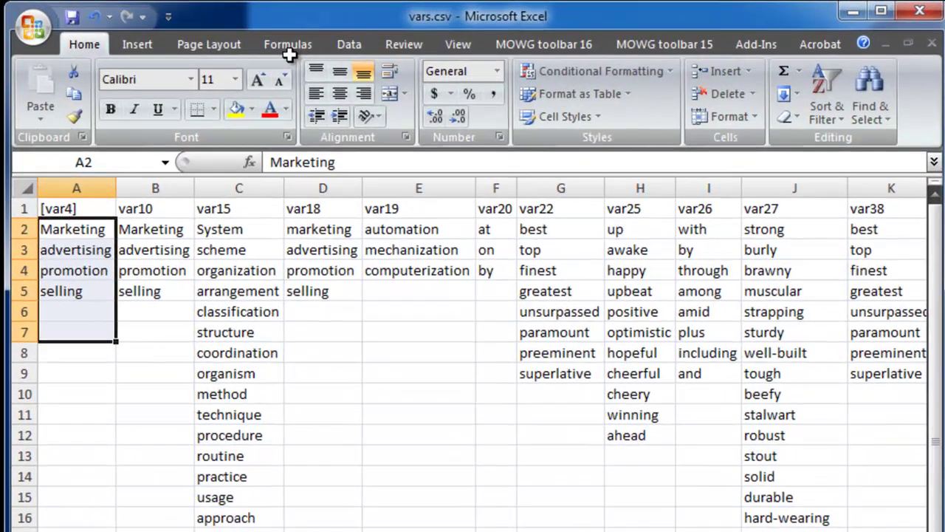
Compare the word lists in columns A, B and D of vars.csv.
key("shift+Down")
key("shift+Down")
key("shift+Down")
key("shift+Down")
key("shift+Down")
key("shift+Down")
key("shift+Down")
left_click_drag(155, 229, 155, 394)
left_click(155, 188)
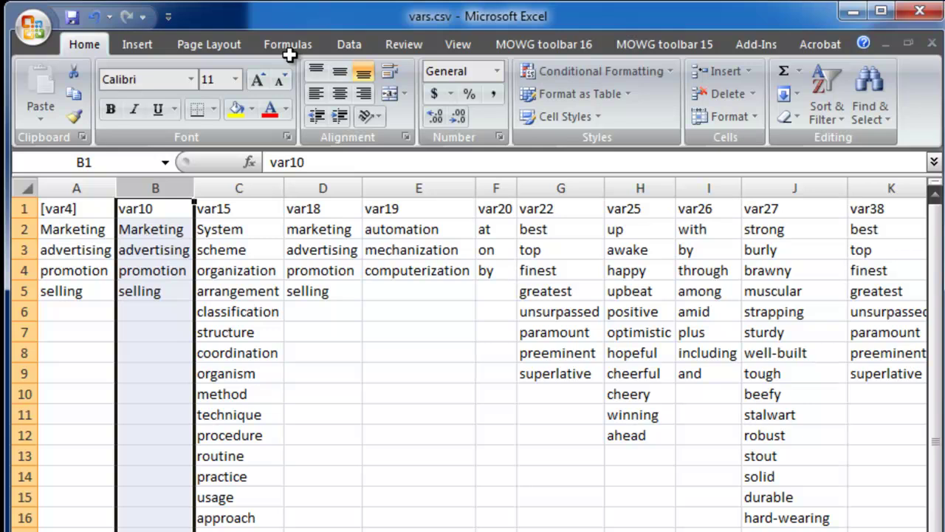
key("Left")
key("ctrl+space")
key("Right")
key("ctrl+space")
key("Right")
key("Right")
key("ctrl+space")
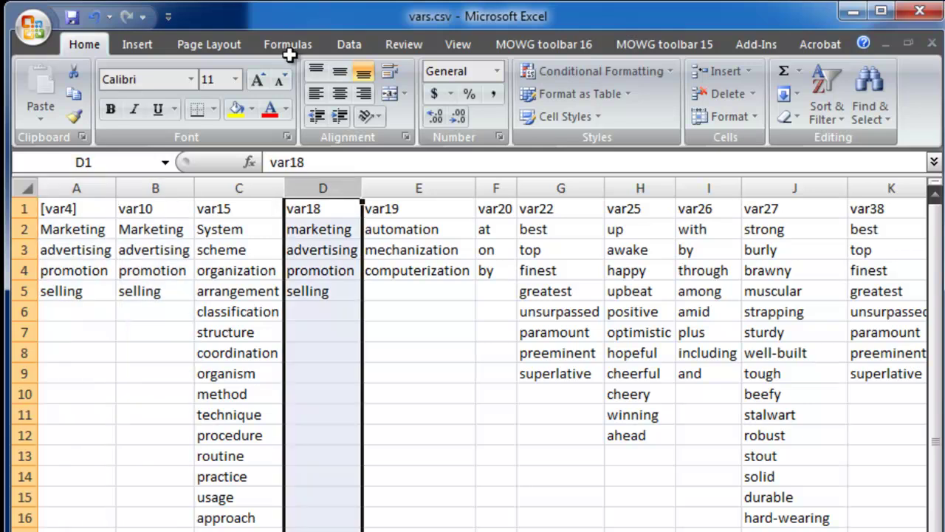
Change the header in cell B1 to [var10].
double_click(126, 209)
key("Left")
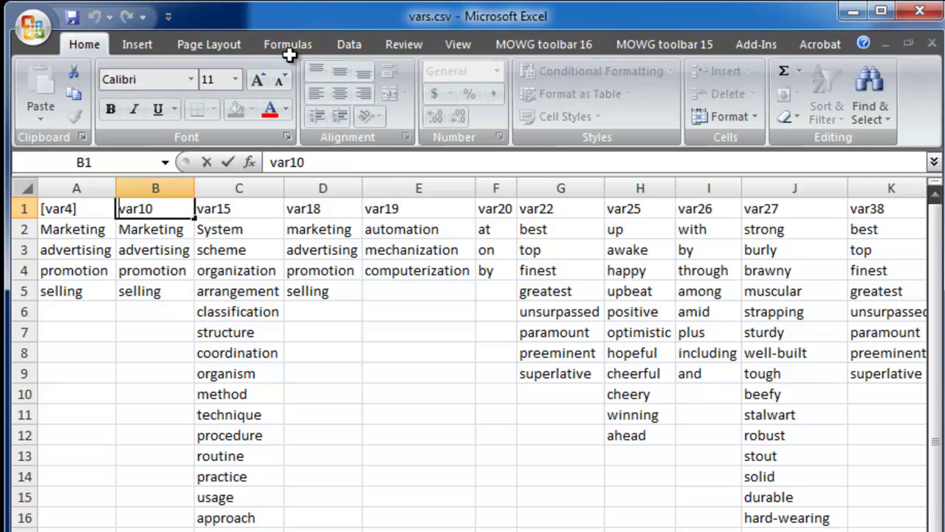
type("[")
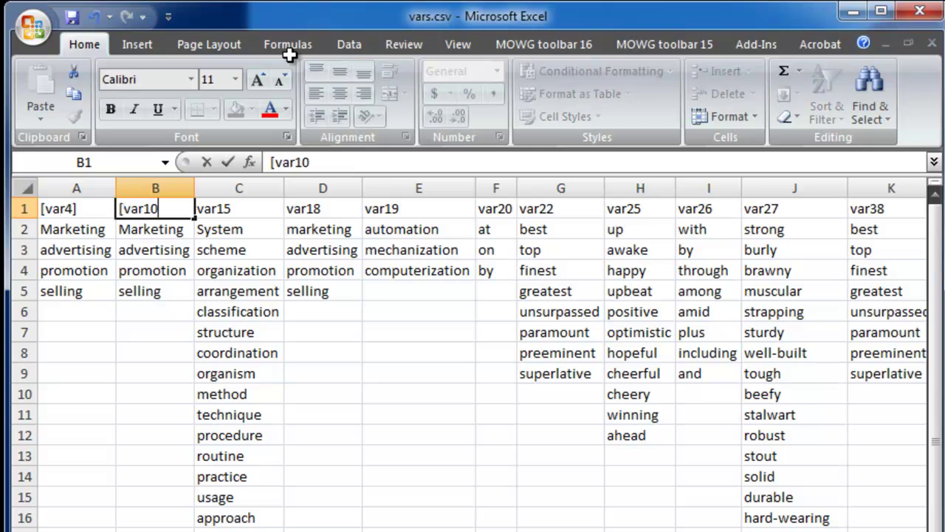
key("End")
type("]")
key("Return")
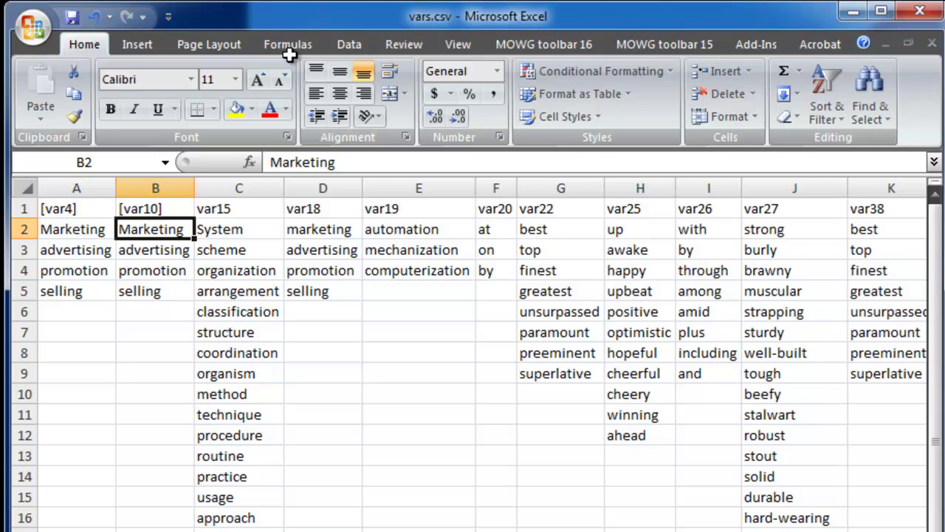
Change the header in cell D1 to [var18].
key("Up")
key("Right")
key("Right")
key("F2")
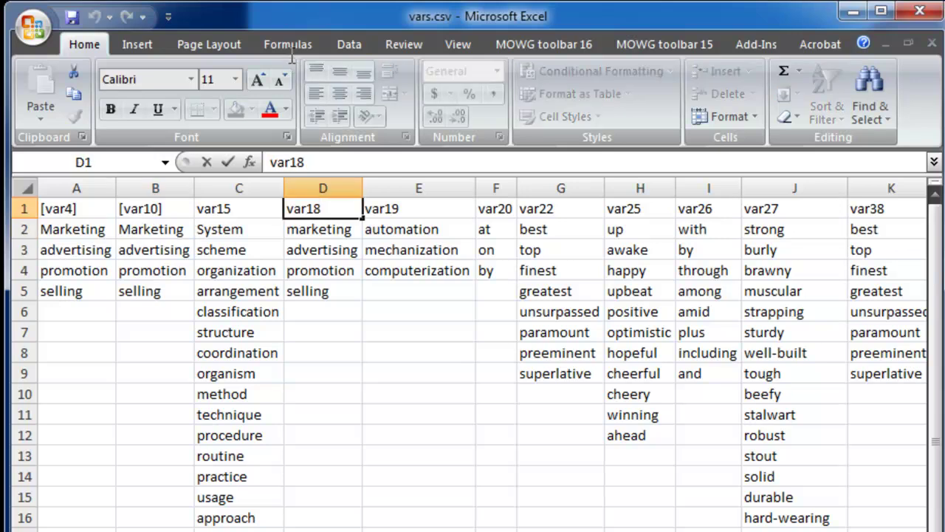
type("]")
key("Left")
key("Left")
key("Left")
key("Left")
key("Left")
key("Left")
type("[")
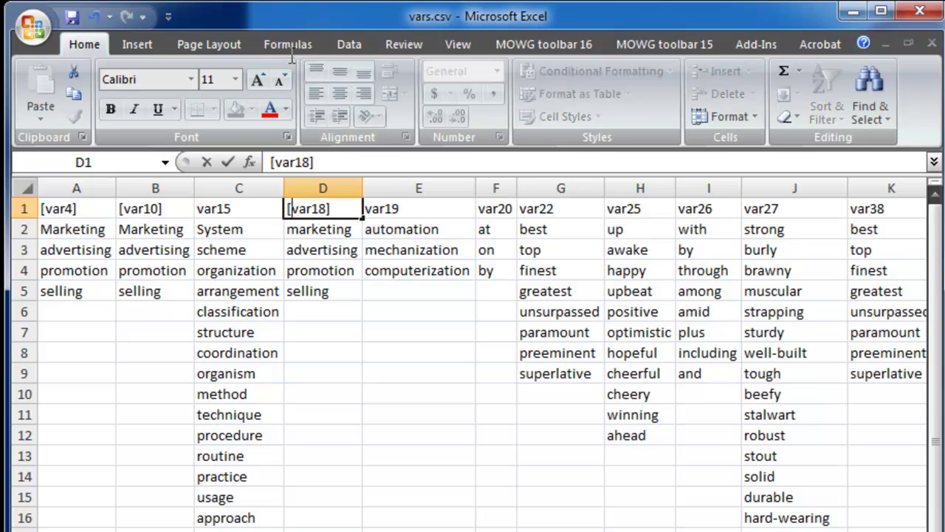
left_click(496, 291)
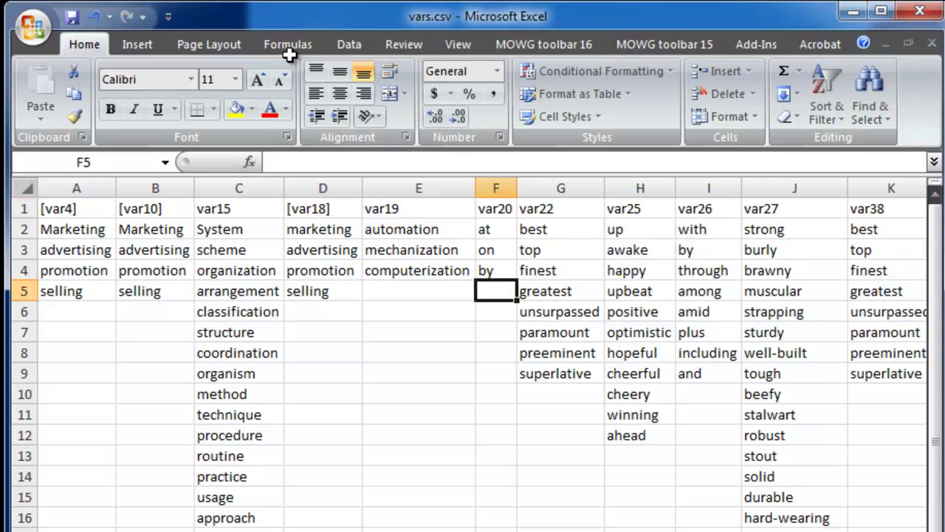
Change the header in cell L1 to [var40].
scroll(289, 55, "right", 3)
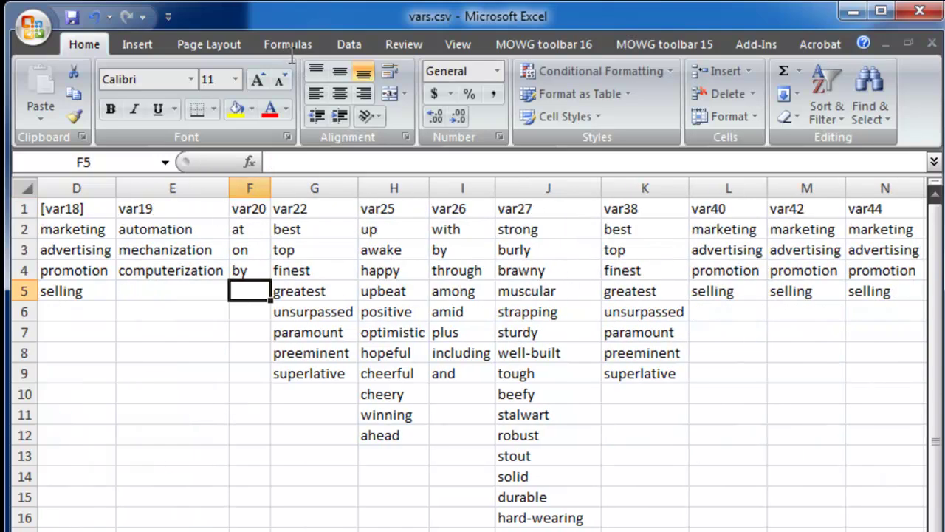
key("Up")
key("Up")
key("Up")
key("Up")
key("Right")
key("Right")
key("Right")
key("Right")
key("Right")
key("Right")
key("F2")
type("]")
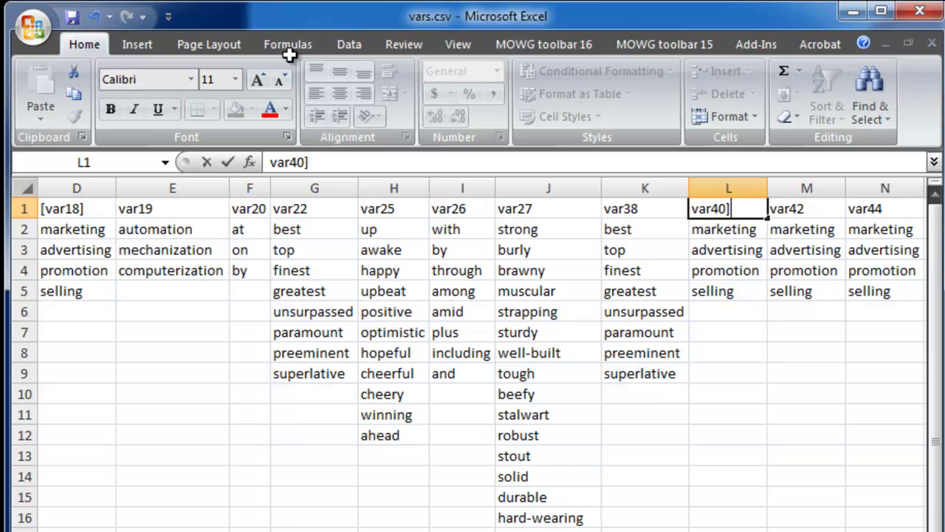
key("Left")
key("Left")
key("Left")
key("Left")
key("Left")
key("Left")
type("[")
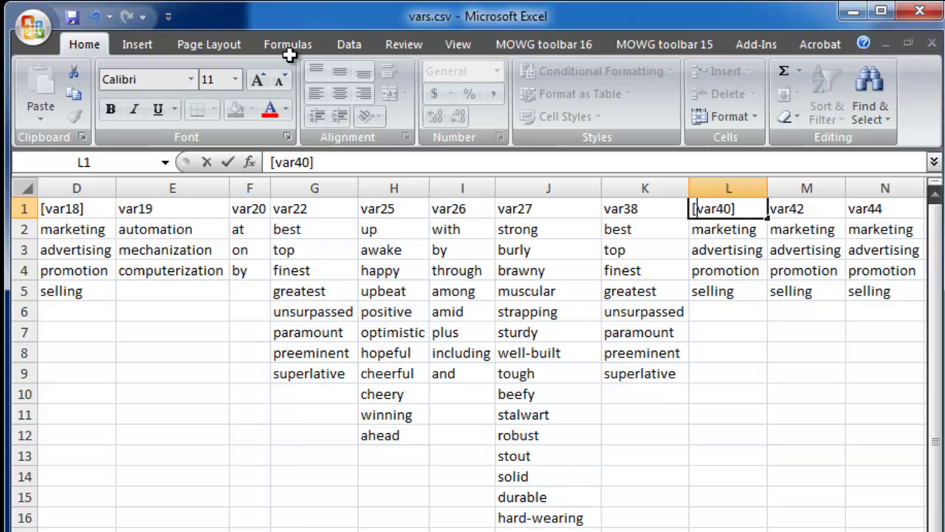
key("Return")
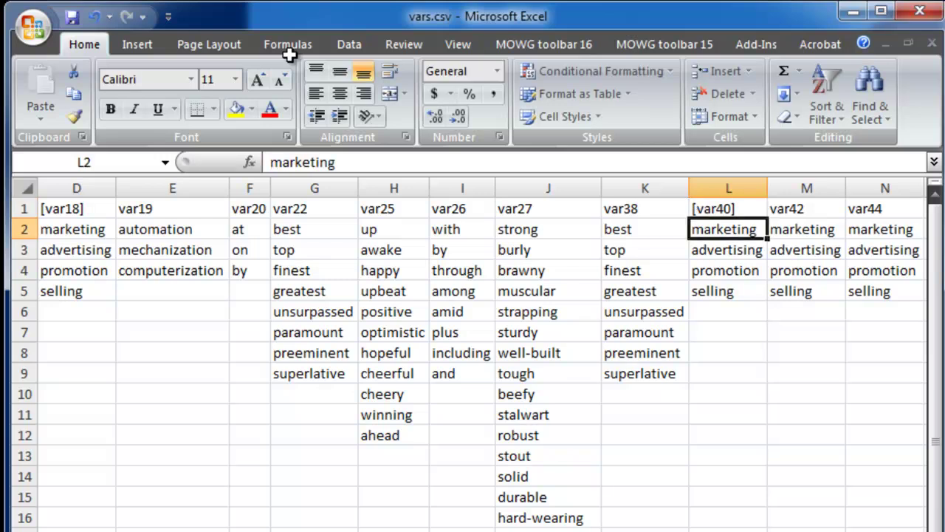
Change the header in cell M1 to [var42].
key("Up")
key("Right")
key("F2")
type("]")
key("Left")
key("Left")
key("Left")
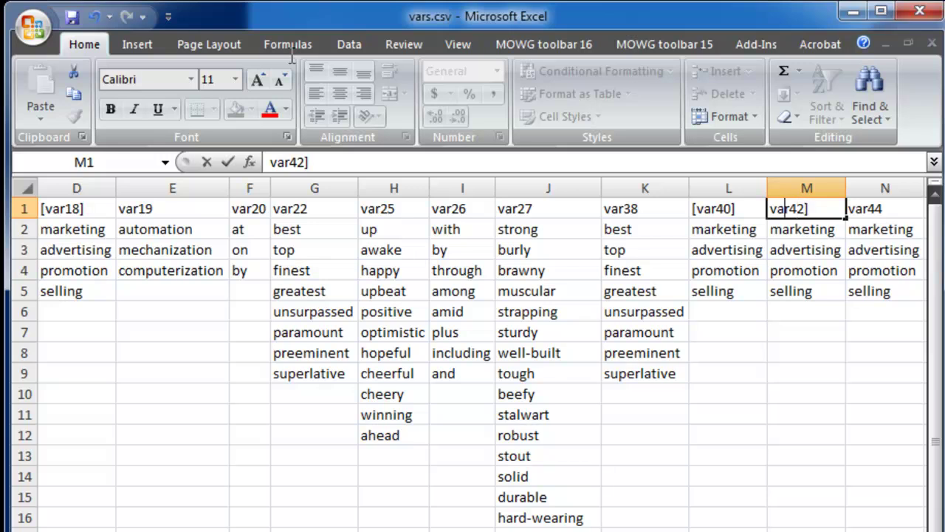
key("Left")
key("Left")
type("[")
key("Return")
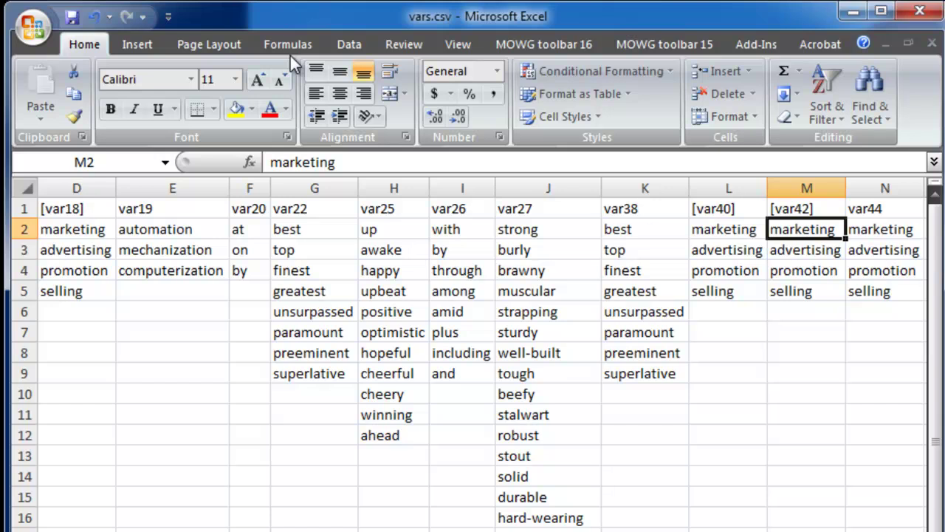
Review the bracketed headers in row 1 of vars.csv and the opening code of base.html in Dreamweaver.
scroll(290, 55, "left", 2)
scroll(290, 55, "right", 3)
key("Up")
key("Left")
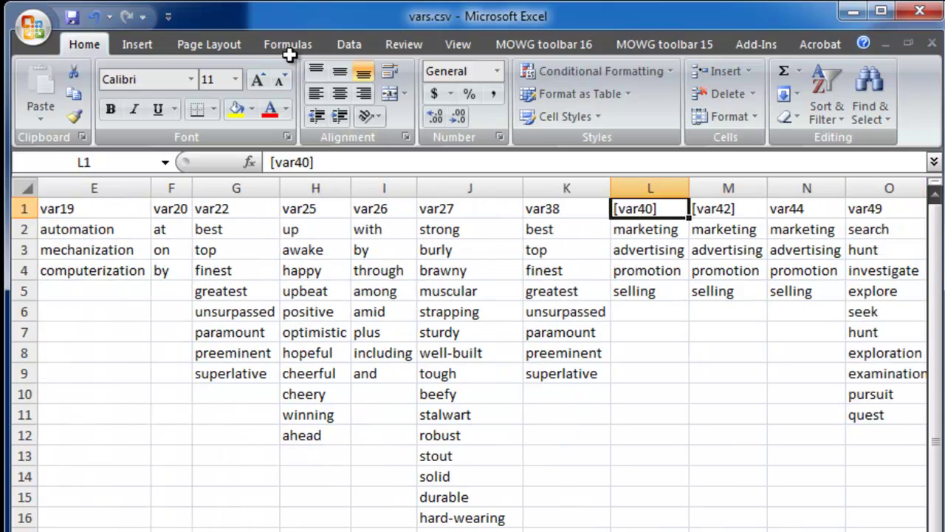
key("Right")
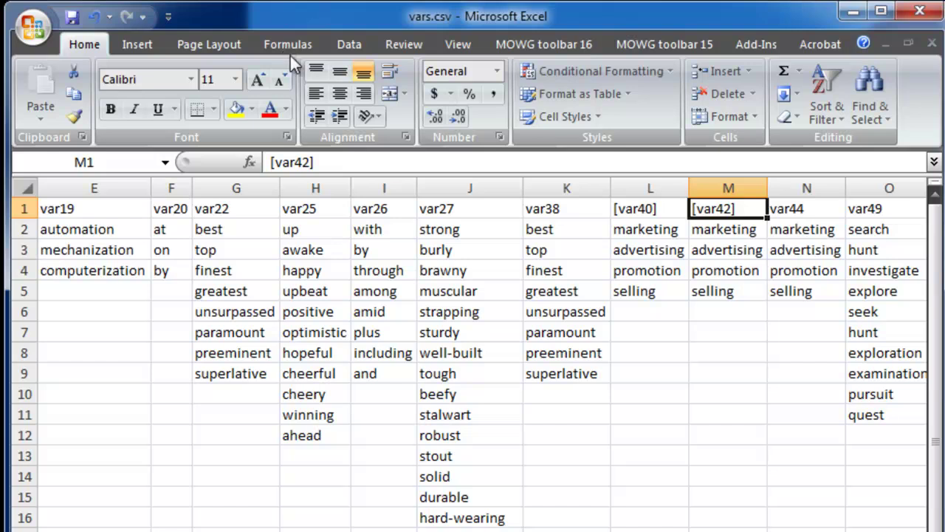
key("alt+Tab")
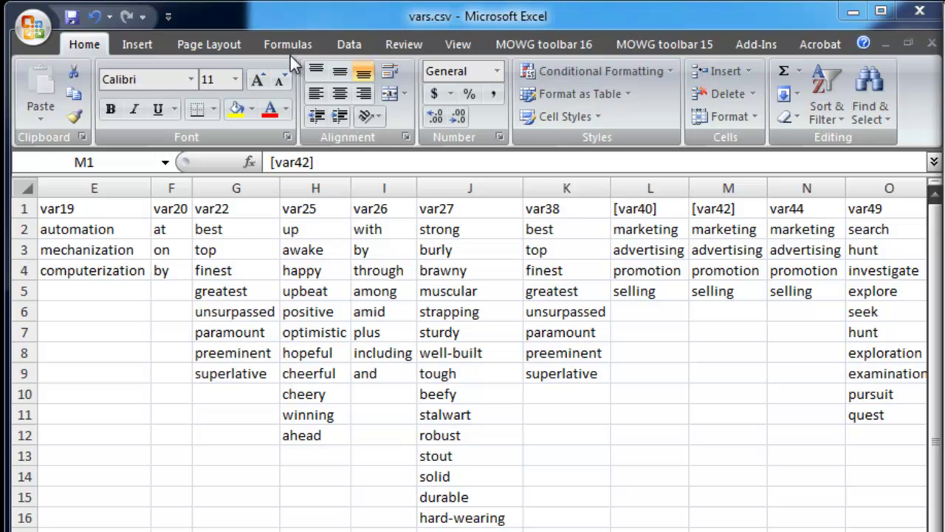
key("alt+Tab")
scroll(290, 55, "left", 4)
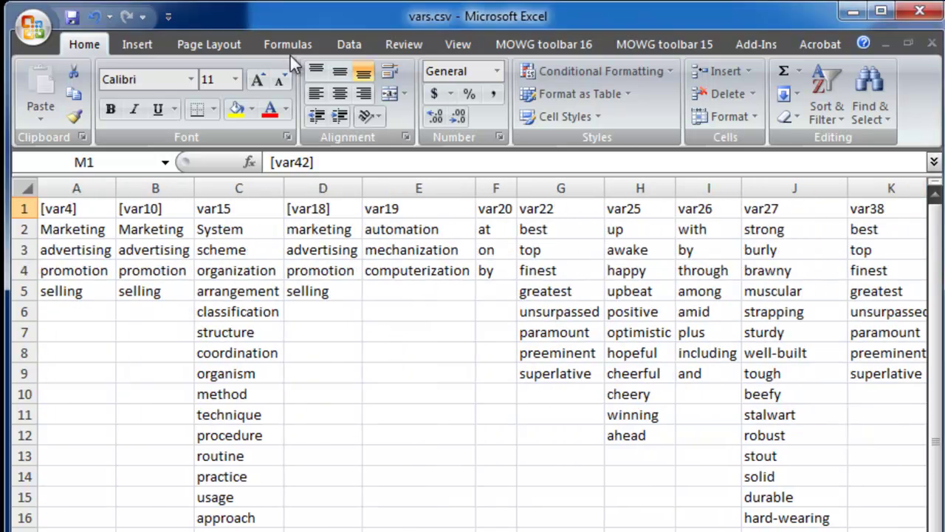
left_click(419, 353)
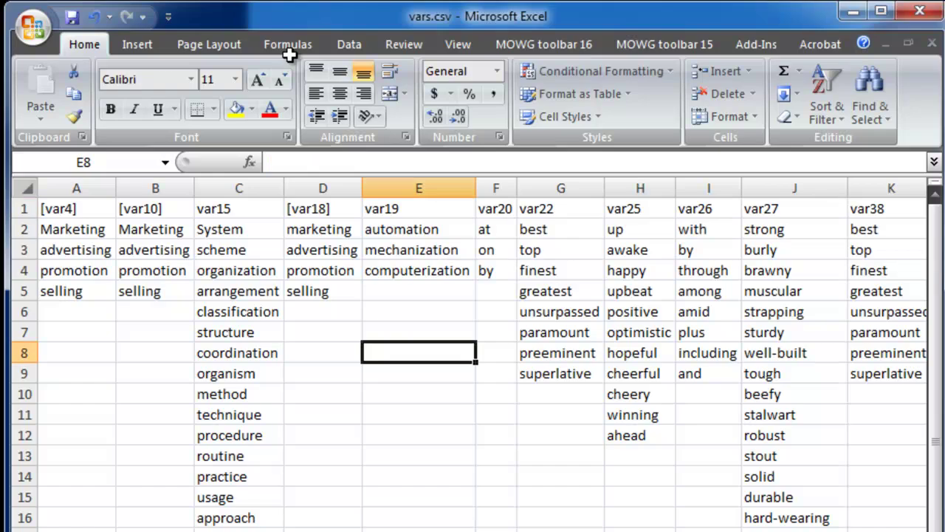
left_click(496, 229)
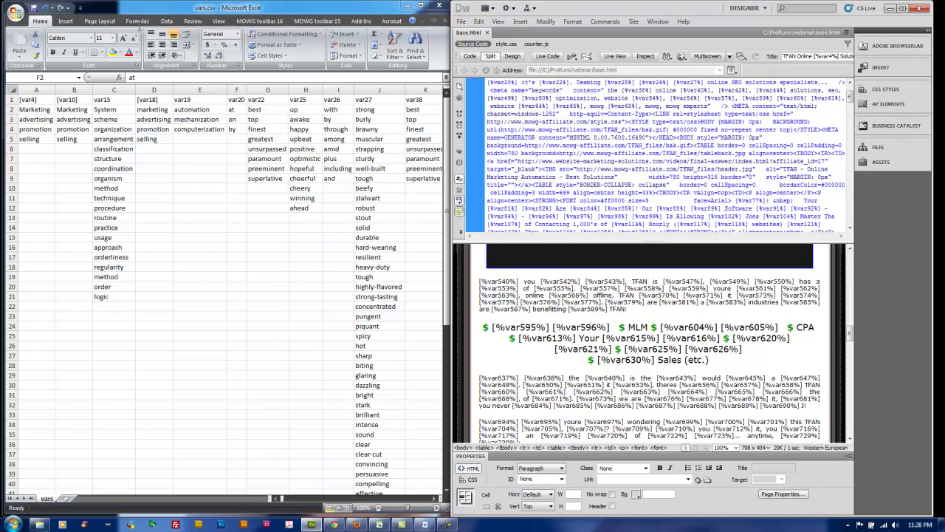
left_click(138, 26)
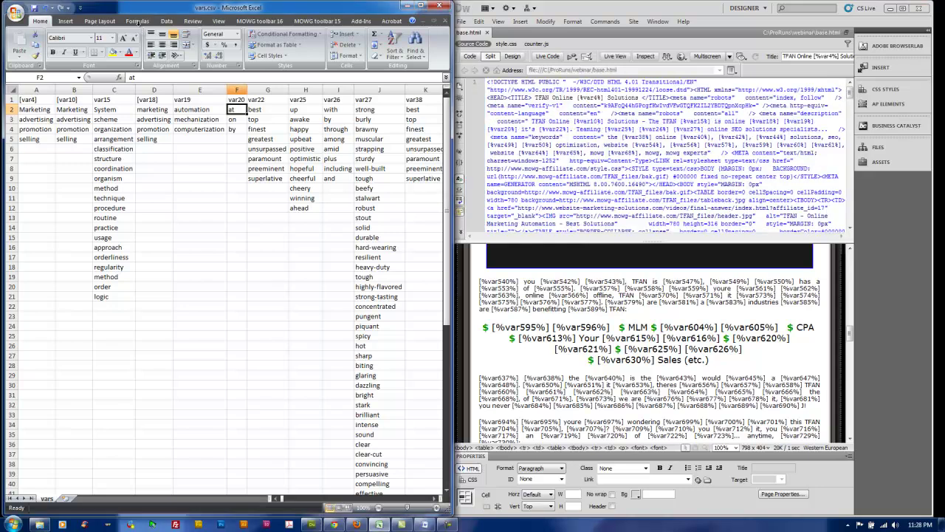
Locate var20 and var22 in the base.html code, and delete their columns F and G from vars.csv.
left_click_drag(236, 89, 267, 89)
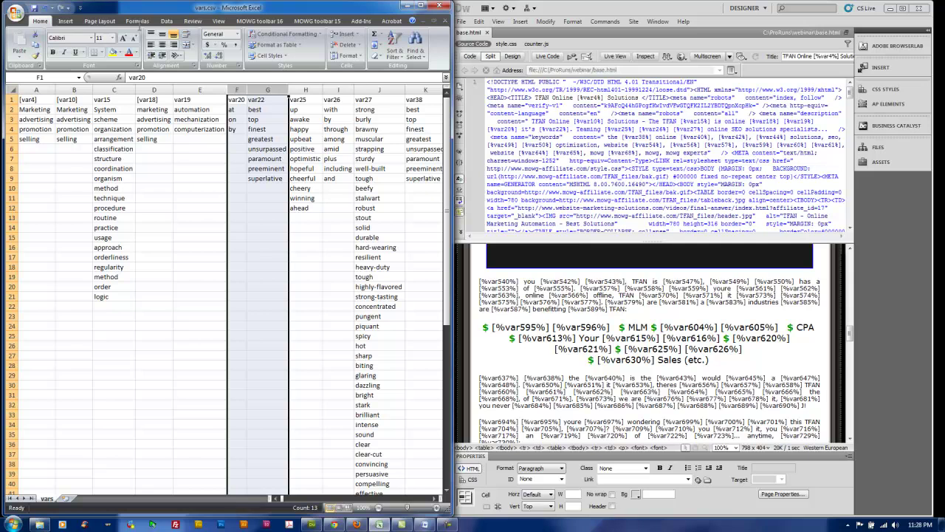
left_click_drag(487, 129, 570, 129)
left_click(500, 130)
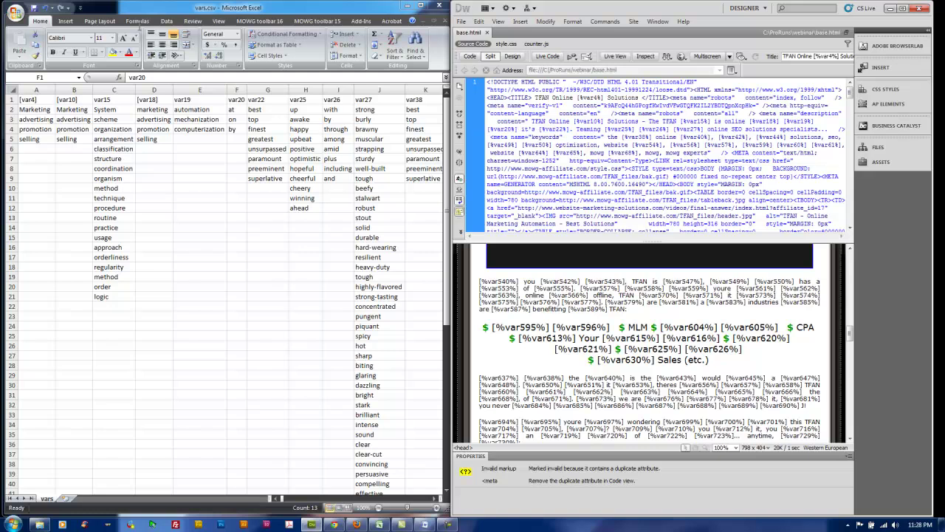
key("alt+Tab")
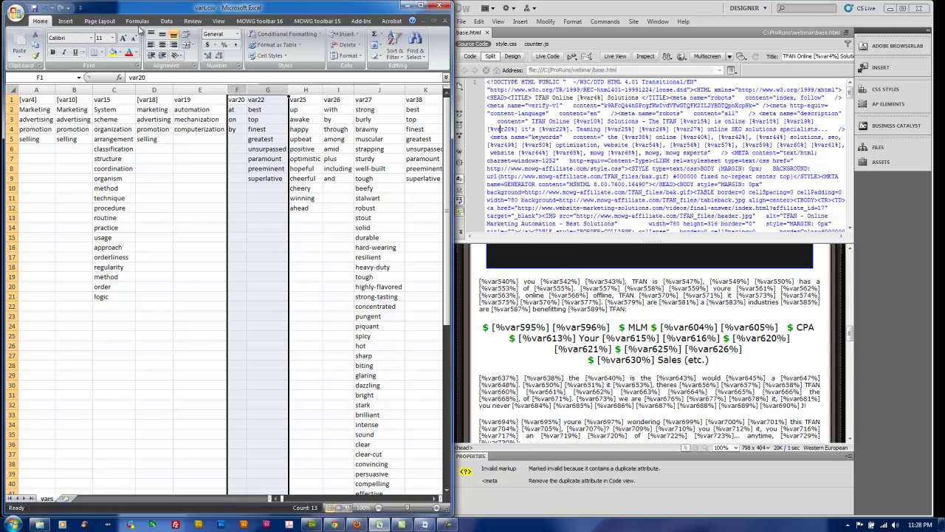
right_click(256, 90)
left_click(279, 153)
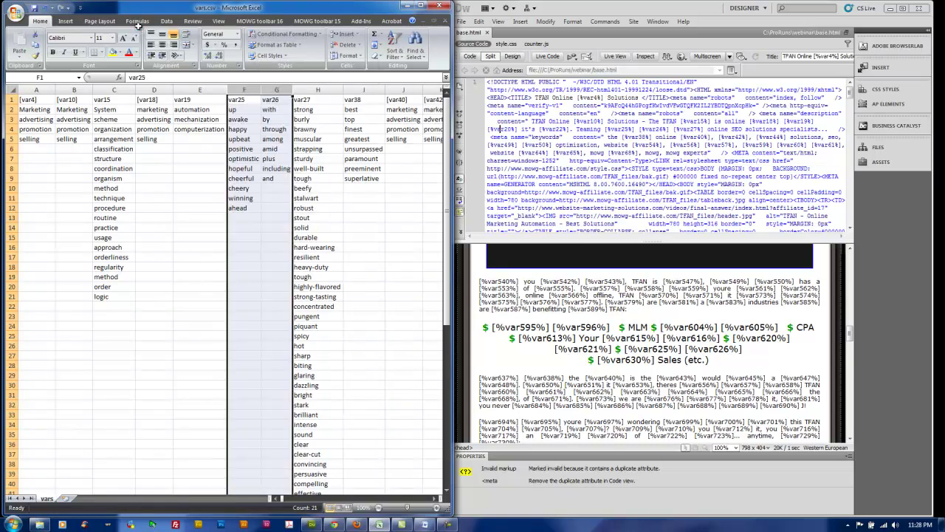
In the description meta tag of base.html, replace [%var20%] with "at" and [%var22%] with "best".
key("alt+Tab")
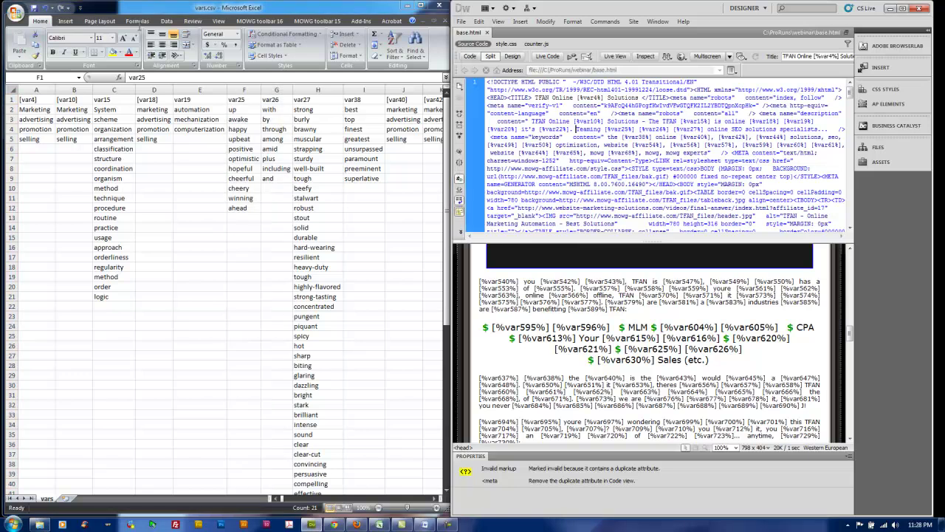
key("shift+Left")
key("shift+Left")
key("shift+Left")
key("shift+Left")
key("shift+Left")
key("shift+Left")
key("shift+Left")
key("shift+Left")
key("shift+Left")
key("shift+Left")
key("shift+Left")
key("shift+Left")
key("shift+Left")
key("shift+Left")
key("shift+Left")
key("shift+Left")
key("shift+Left")
key("shift+Left")
key("shift+Left")
key("shift+Left")
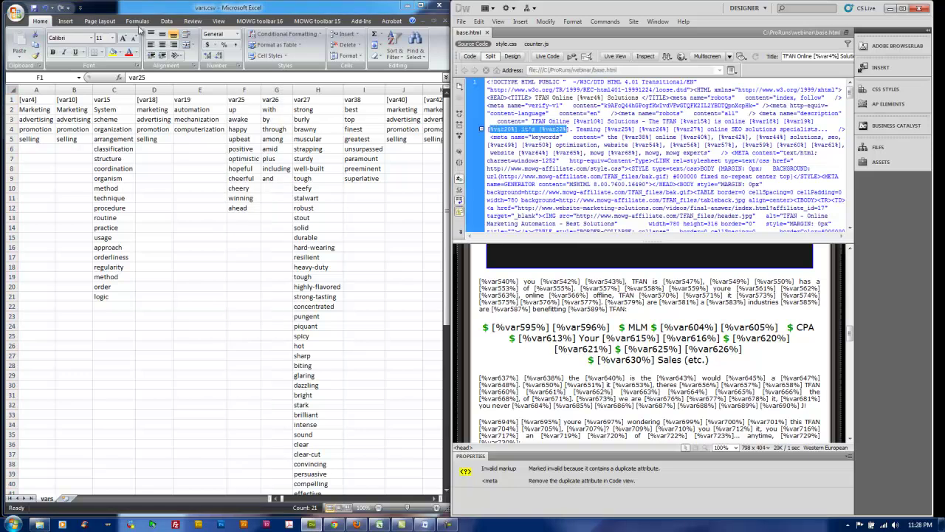
key("Right")
key("shift+Left")
key("shift+Left")
key("shift+Left")
key("shift+Left")
key("shift+Left")
key("shift+Left")
key("shift+Left")
key("shift+Left")
key("shift+Left")
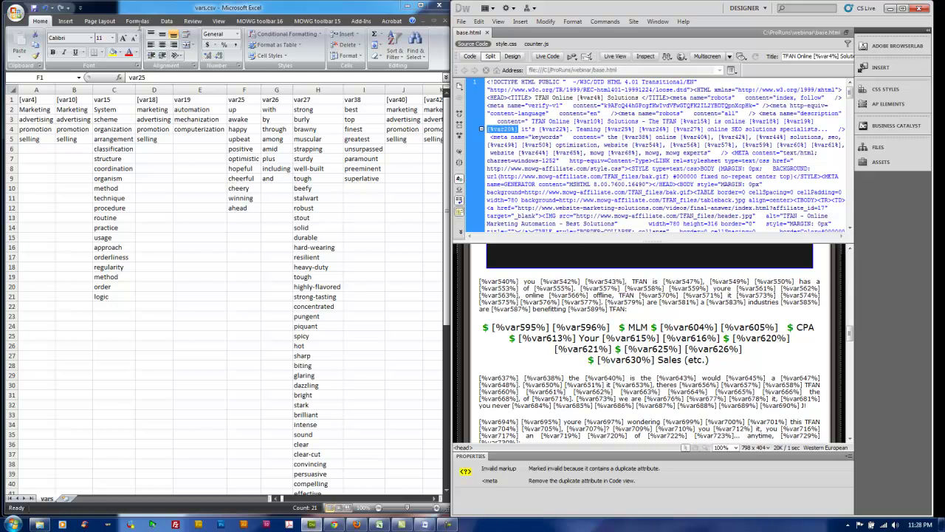
type("at")
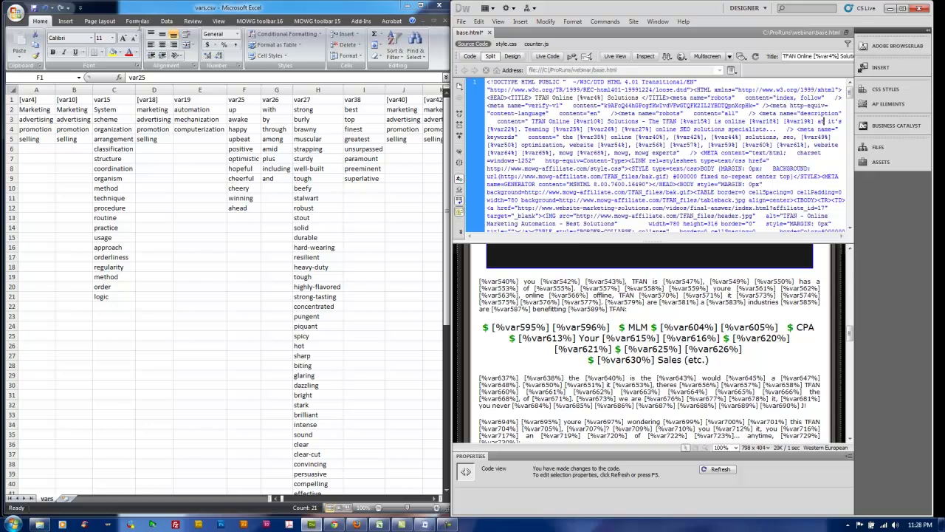
key("F3")
type("best")
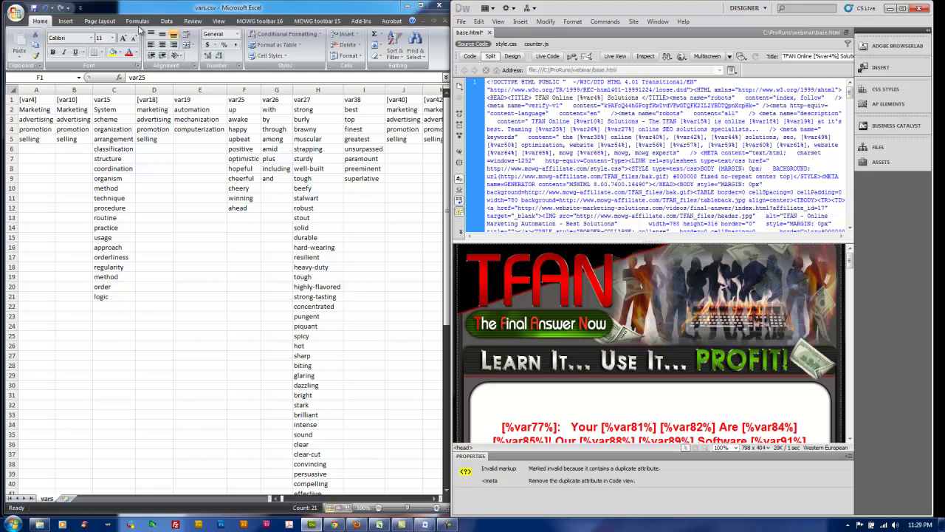
Save vars.csv, keeping the CSV format, and save base.html.
key("ctrl+s")
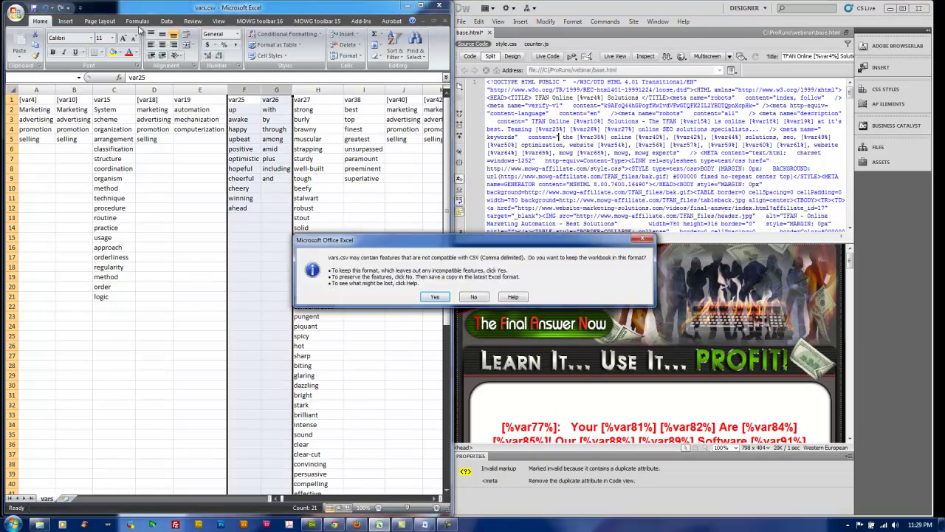
key("Return")
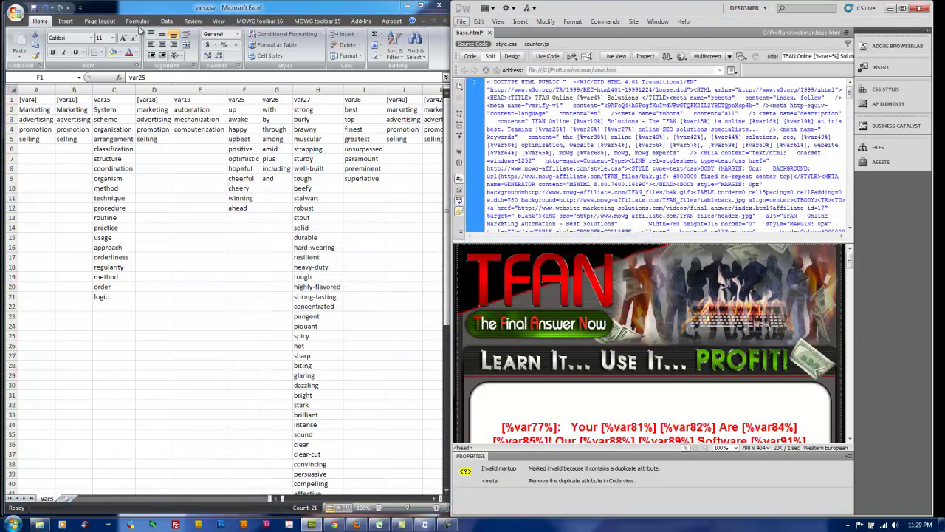
left_click(461, 21)
left_click(477, 127)
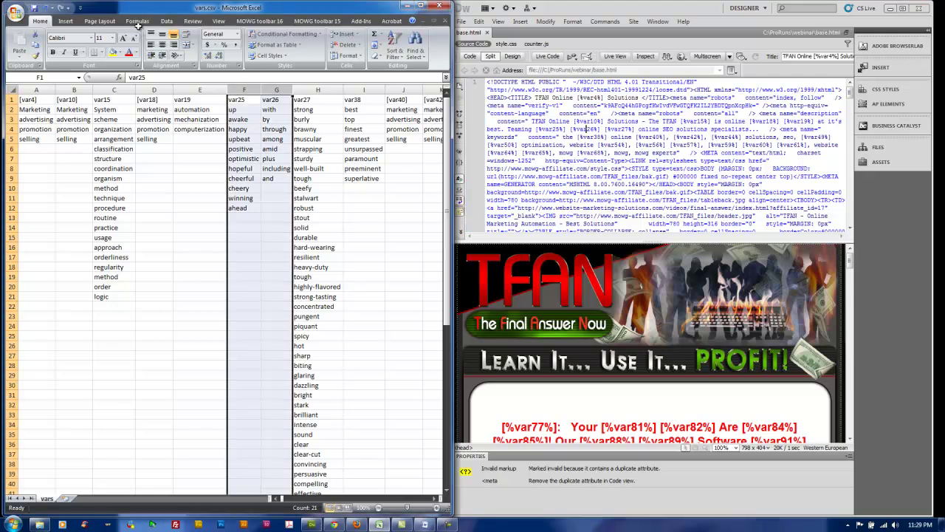
Examine the [var4] and [var10] headers and their word lists in columns A and B of vars.csv.
key("ctrl+Home")
key("shift+Right")
key("shift+Down")
key("shift+Up")
key("shift+Down")
key("shift+Down")
key("shift+Down")
key("shift+Down")
key("shift+Down")
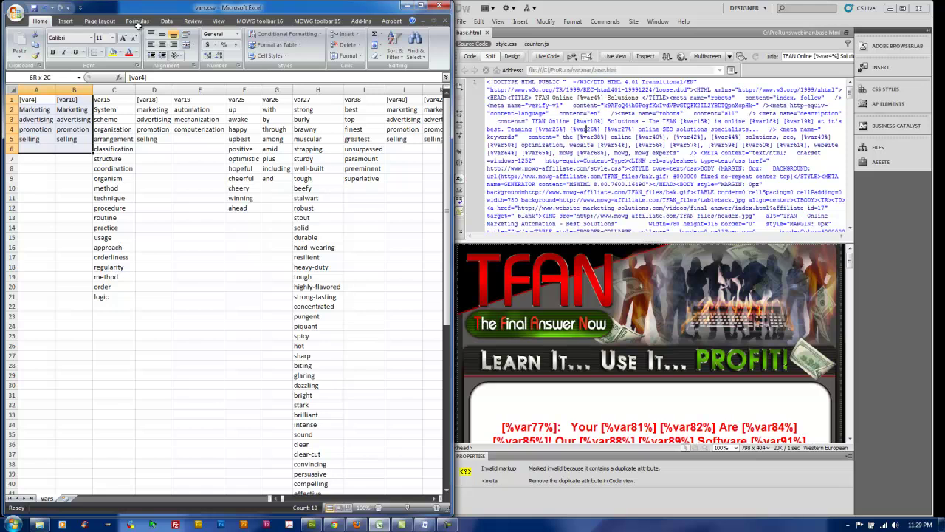
key("shift+Up")
key("shift+Up")
key("shift+Down")
key("shift+Down")
key("Right")
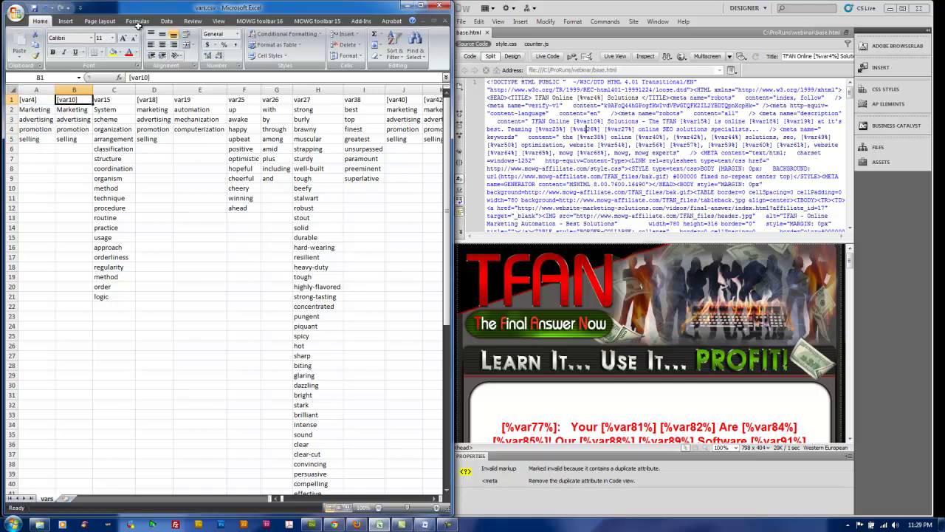
Examine the word lists under var19, var25 and var26 in columns E to G, down to row 14.
key("Left")
key("Right")
key("Right")
key("Right")
key("Right")
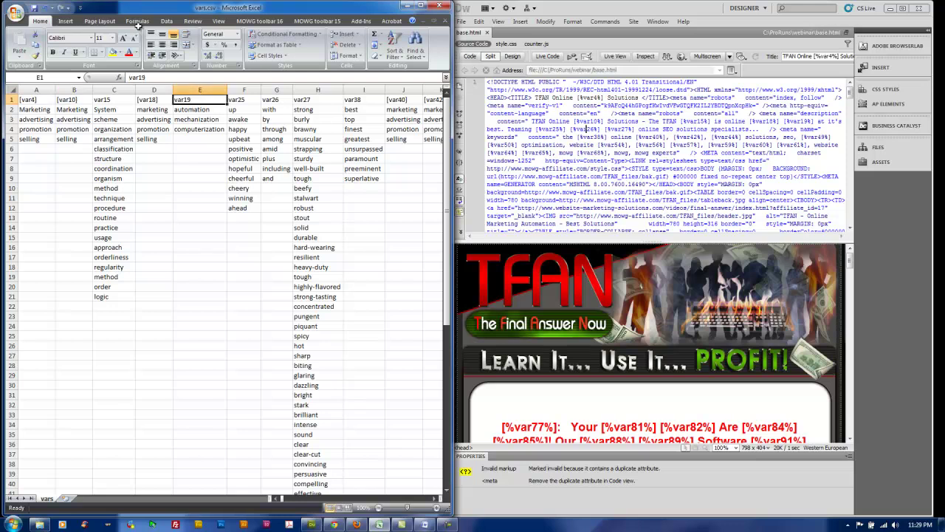
key("shift+Right")
key("shift+Right")
key("shift+Down")
key("shift+Down")
key("shift+Down")
key("shift+Down")
key("shift+Down")
key("shift+Down")
key("shift+Down")
key("shift+Down")
key("shift+Down")
key("shift+Down")
key("shift+Down")
key("shift+Down")
key("shift+Down")
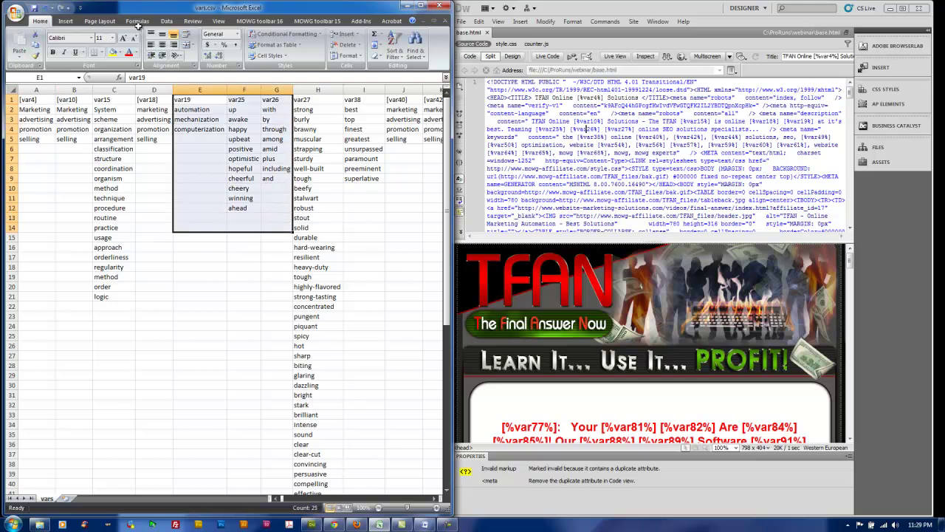
Select the first word under var25 in vars.csv, and switch to Dreamweaver to compare it with the [%var25%] [%var26%] text in base.html.
key("Right")
key("Down")
key("alt+Tab")
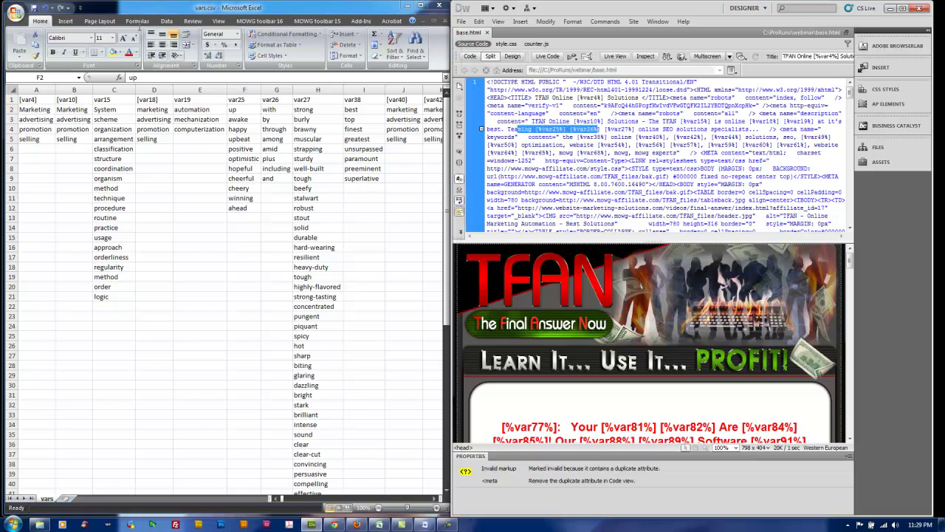